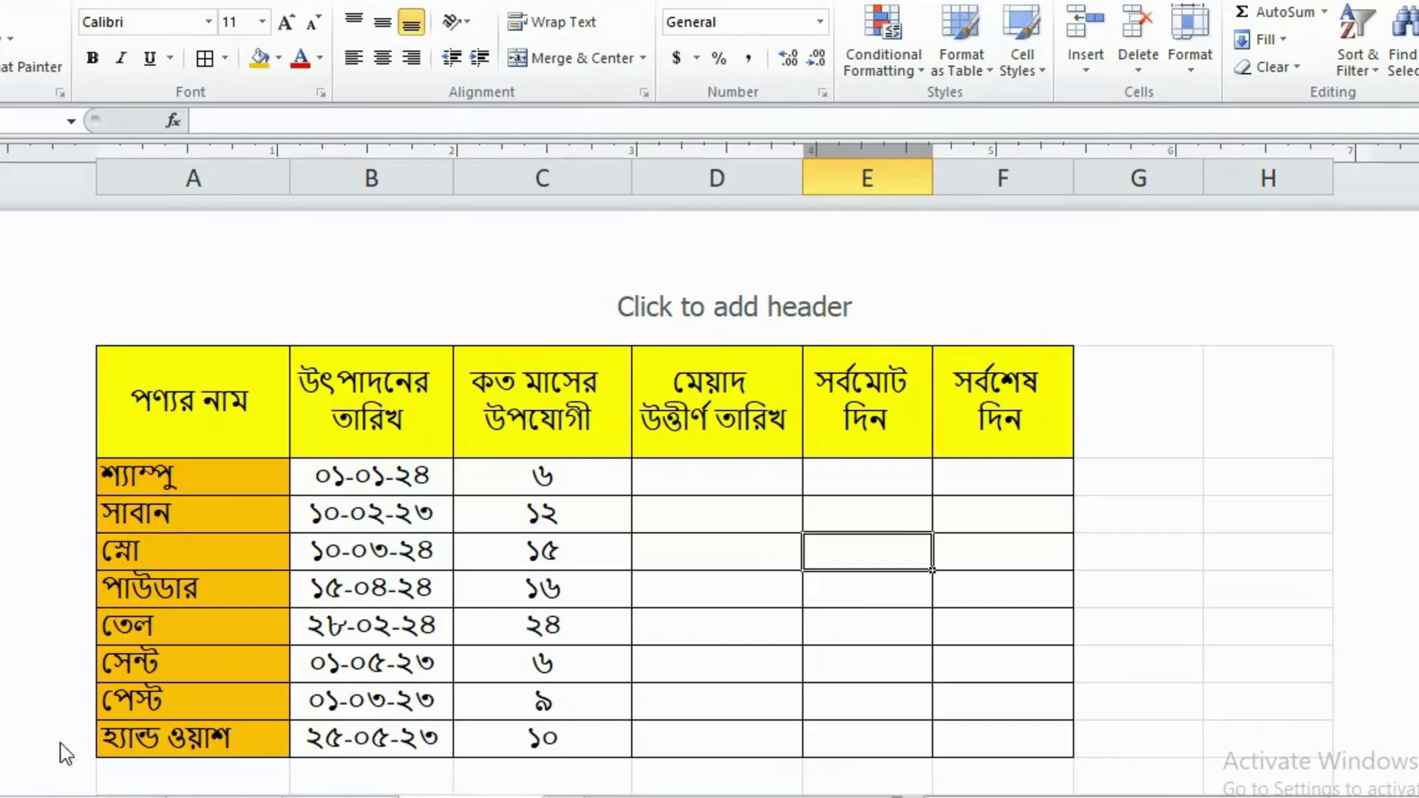
Step: Calculate the first product's expiry date in D2 from its production date and shelf-life months with =EDATE(B2,C2)
{"action": "left_click", "coordinate": [347, 482]}
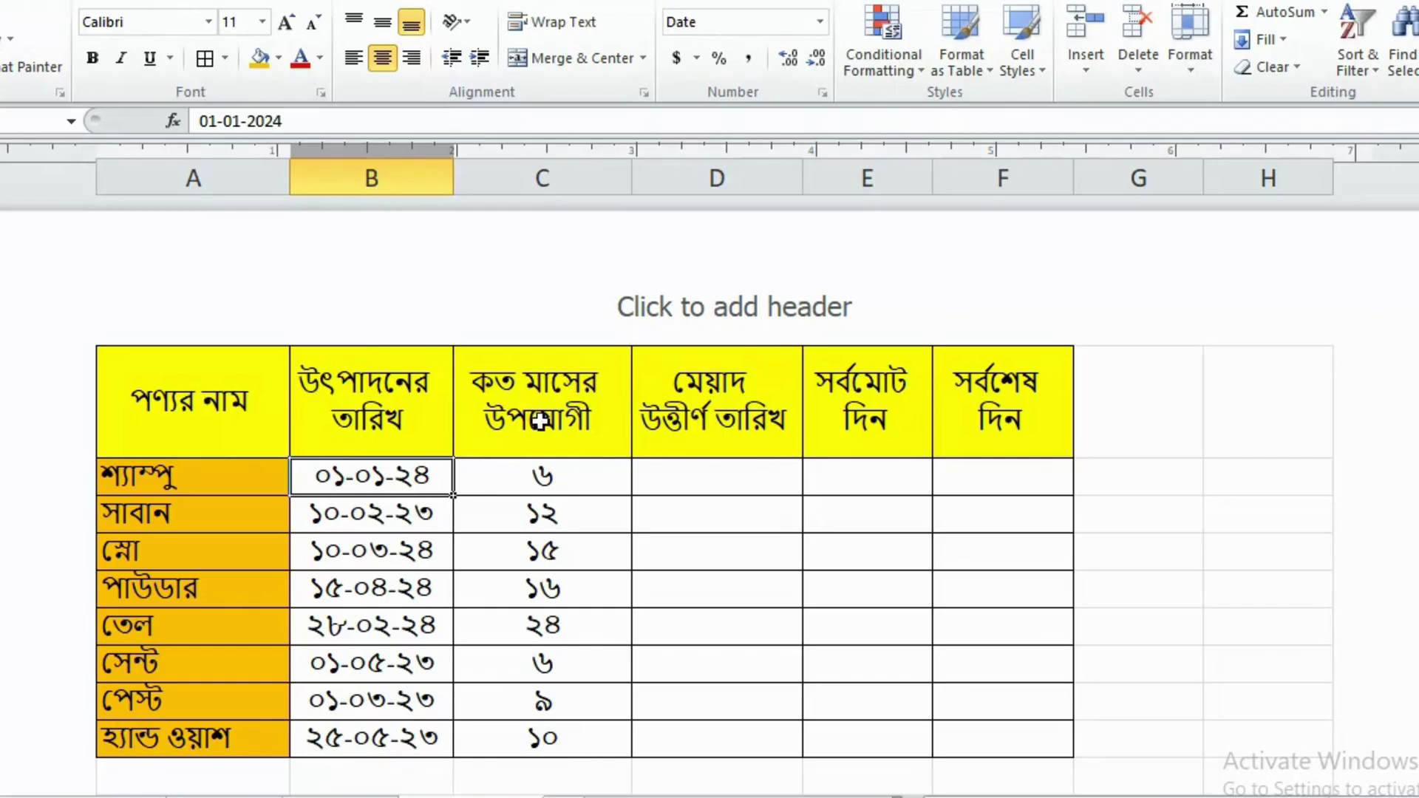
{"action": "left_click", "coordinate": [581, 476]}
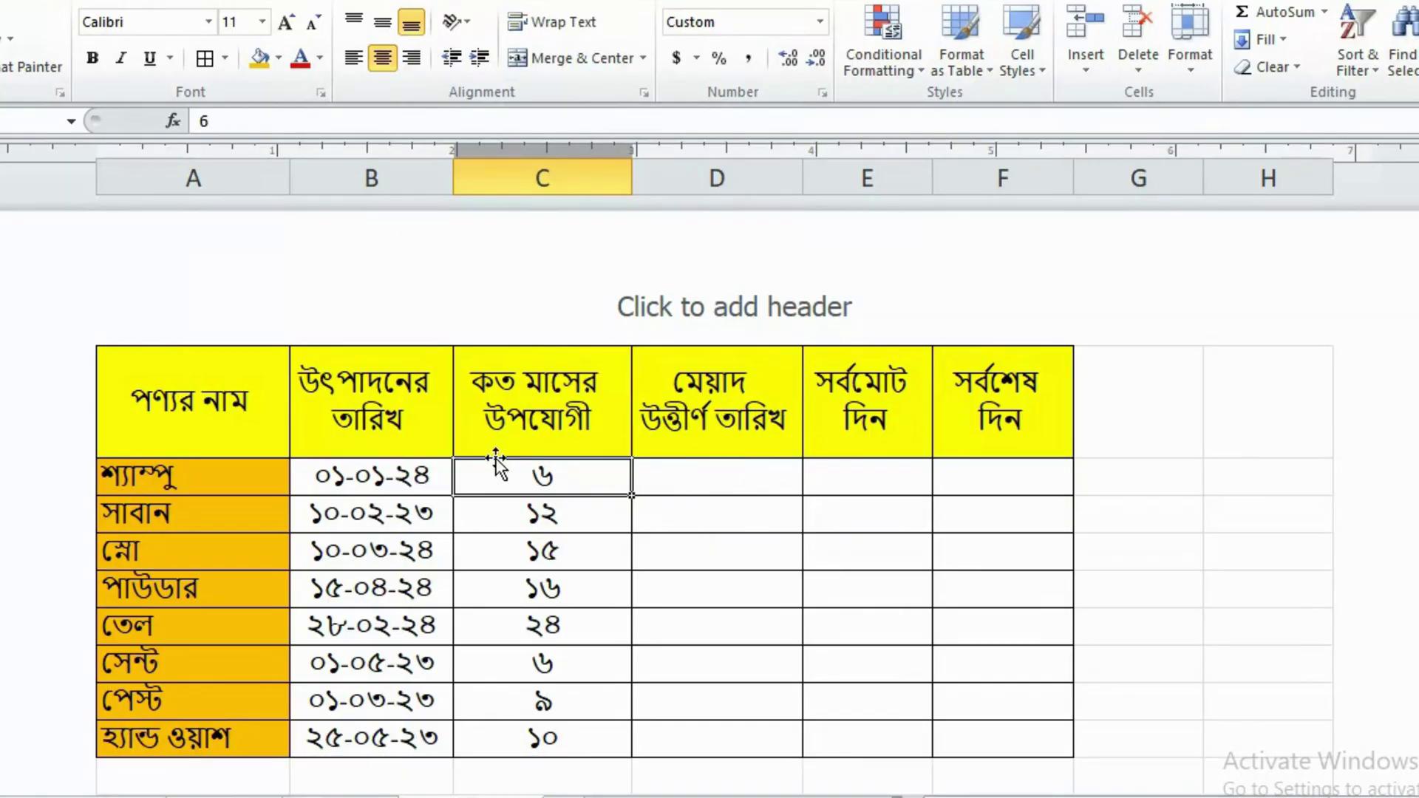
{"action": "left_click", "coordinate": [736, 475]}
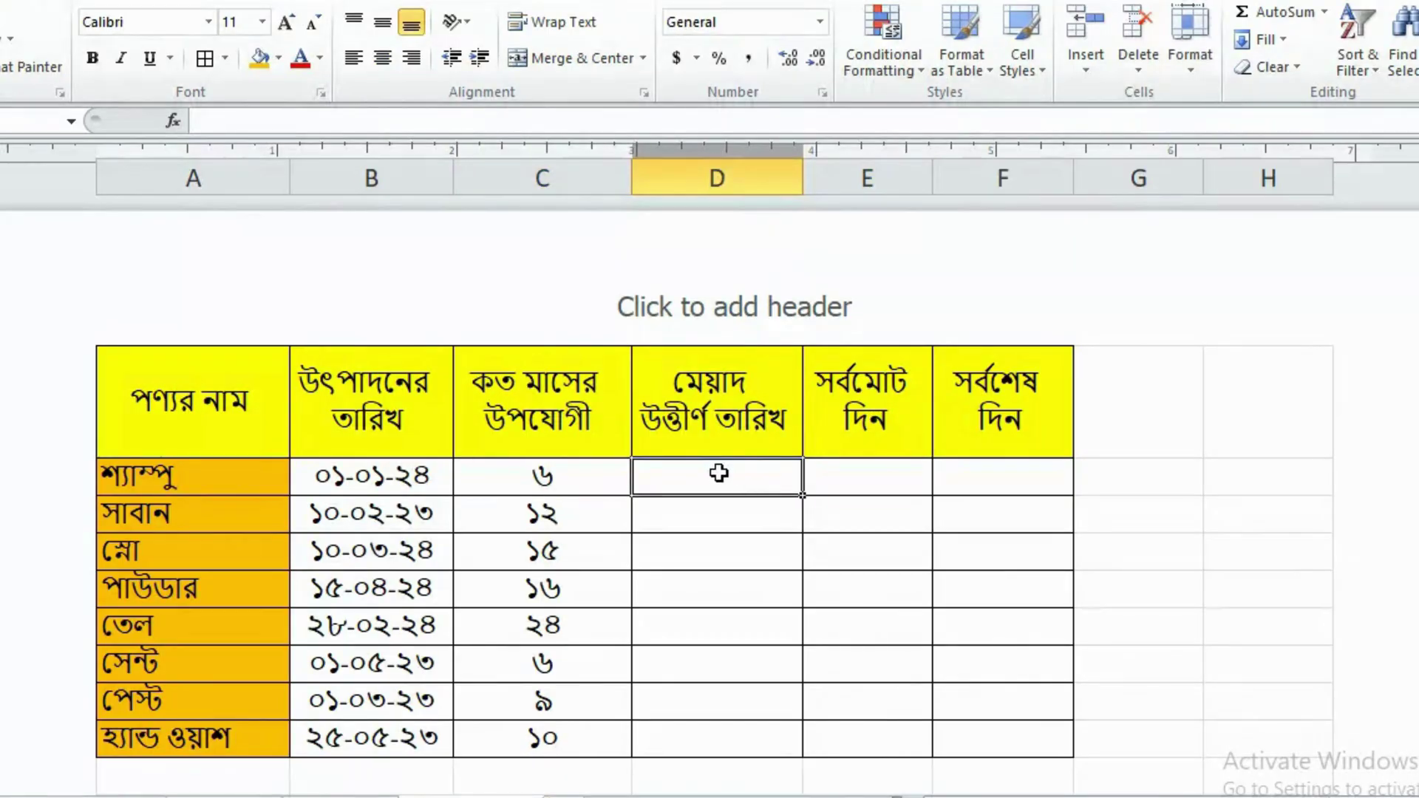
{"action": "type", "text": "="}
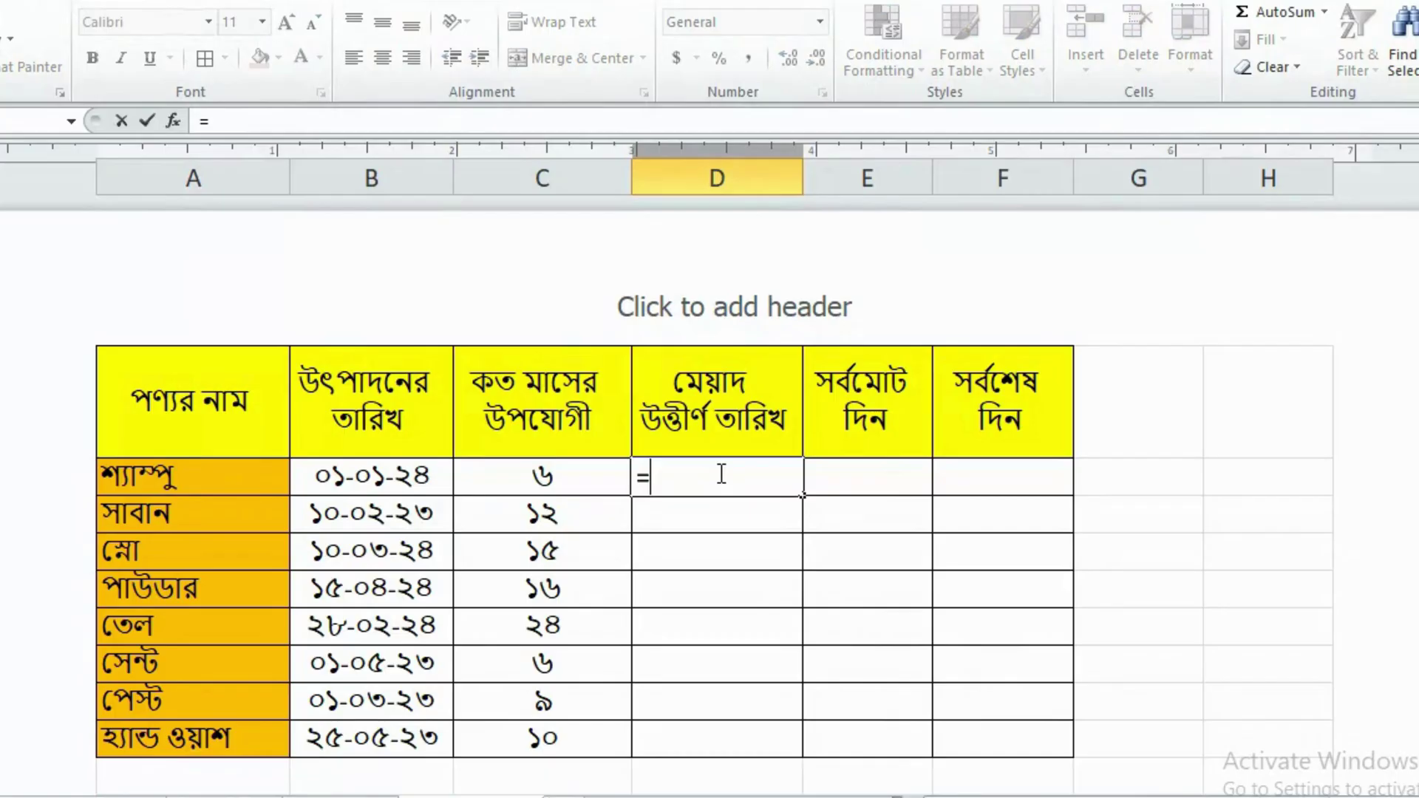
{"action": "type", "text": "ed"}
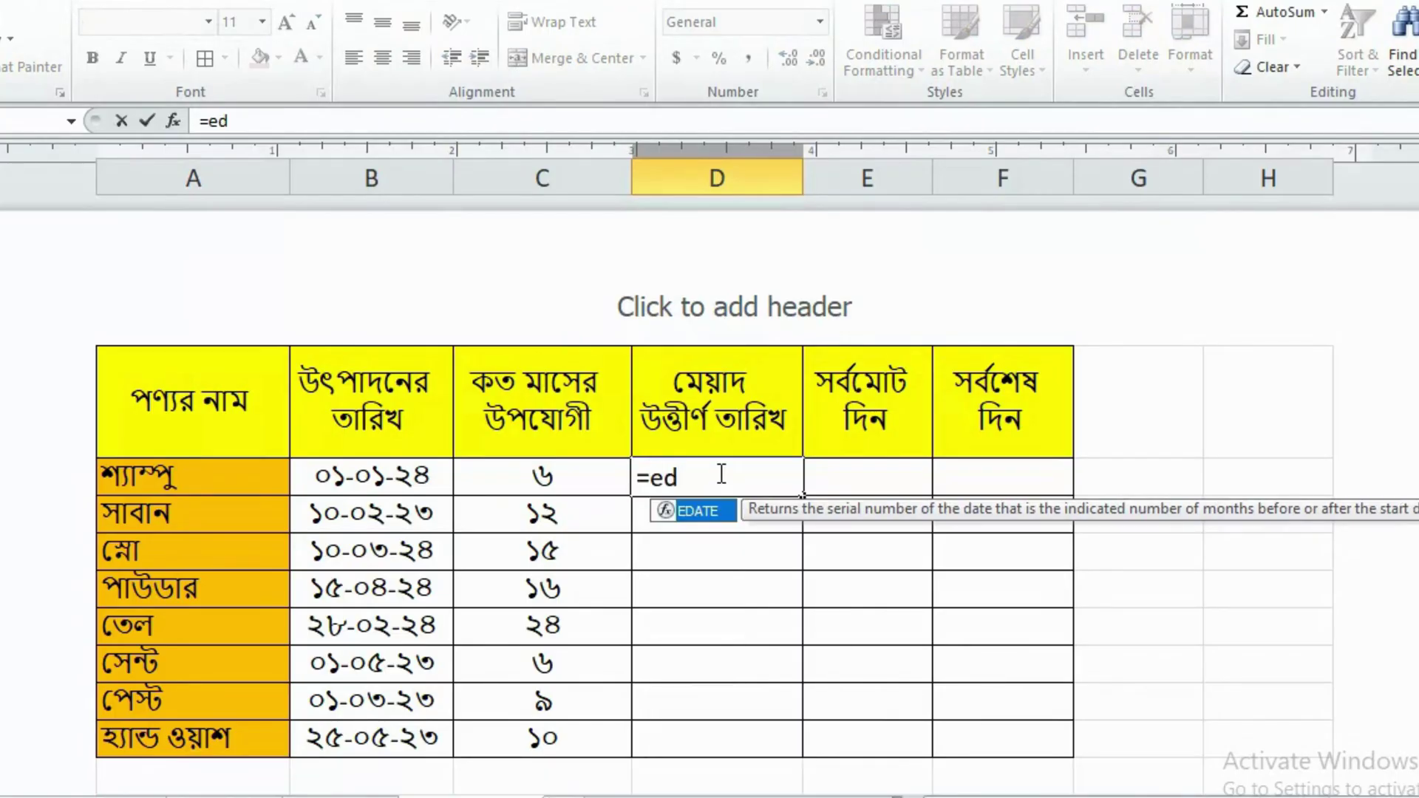
{"action": "type", "text": "ate("}
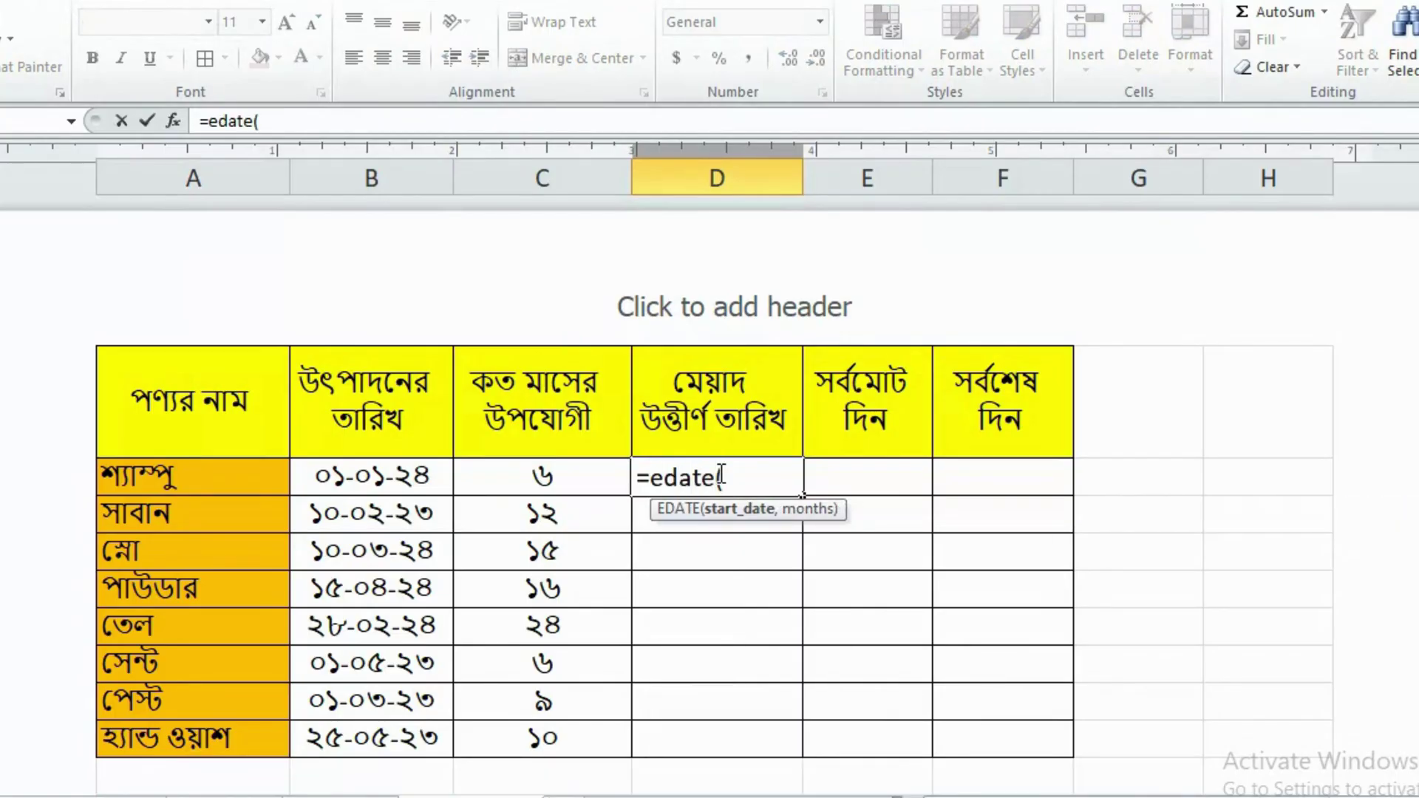
{"action": "left_click", "coordinate": [367, 474]}
{"action": "type", "text": ","}
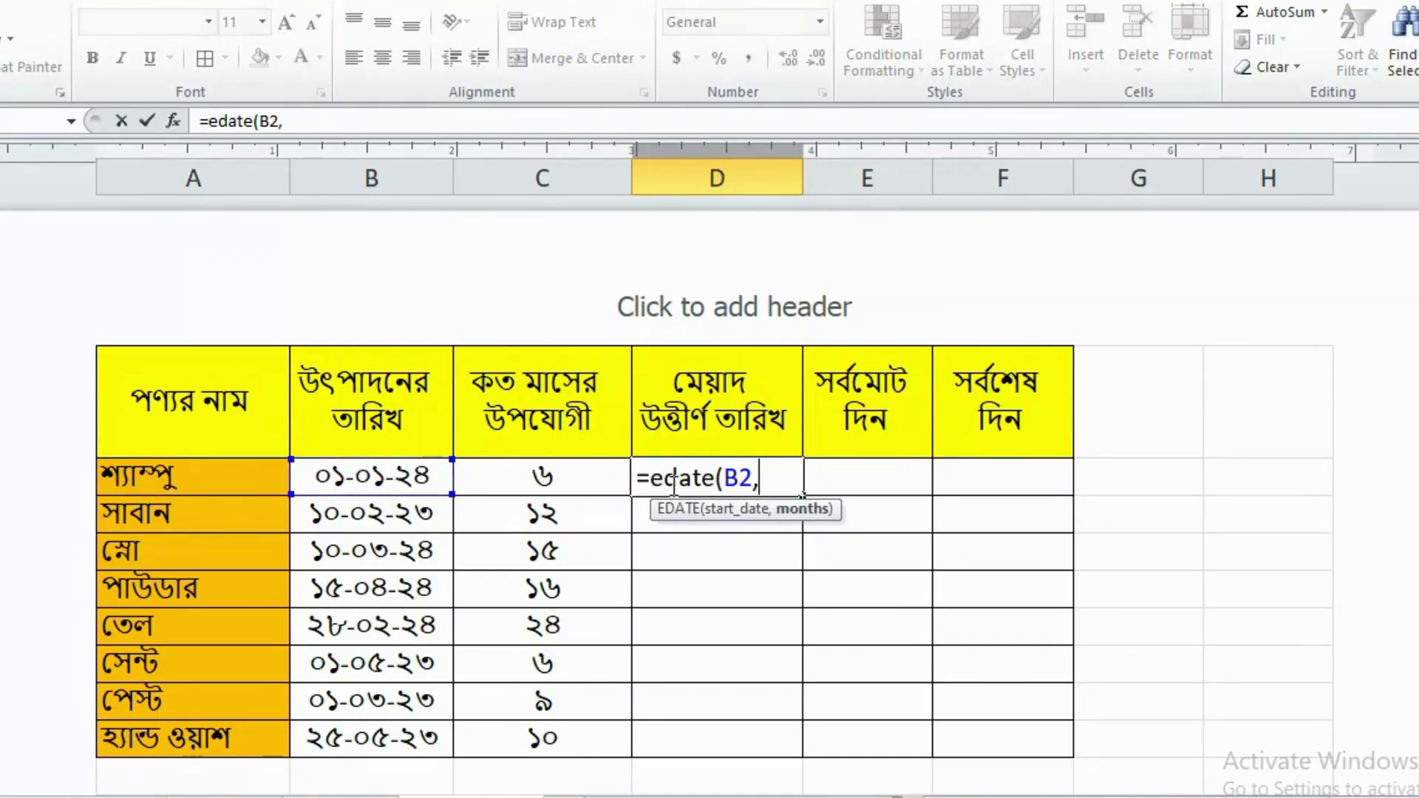
{"action": "left_click", "coordinate": [572, 474]}
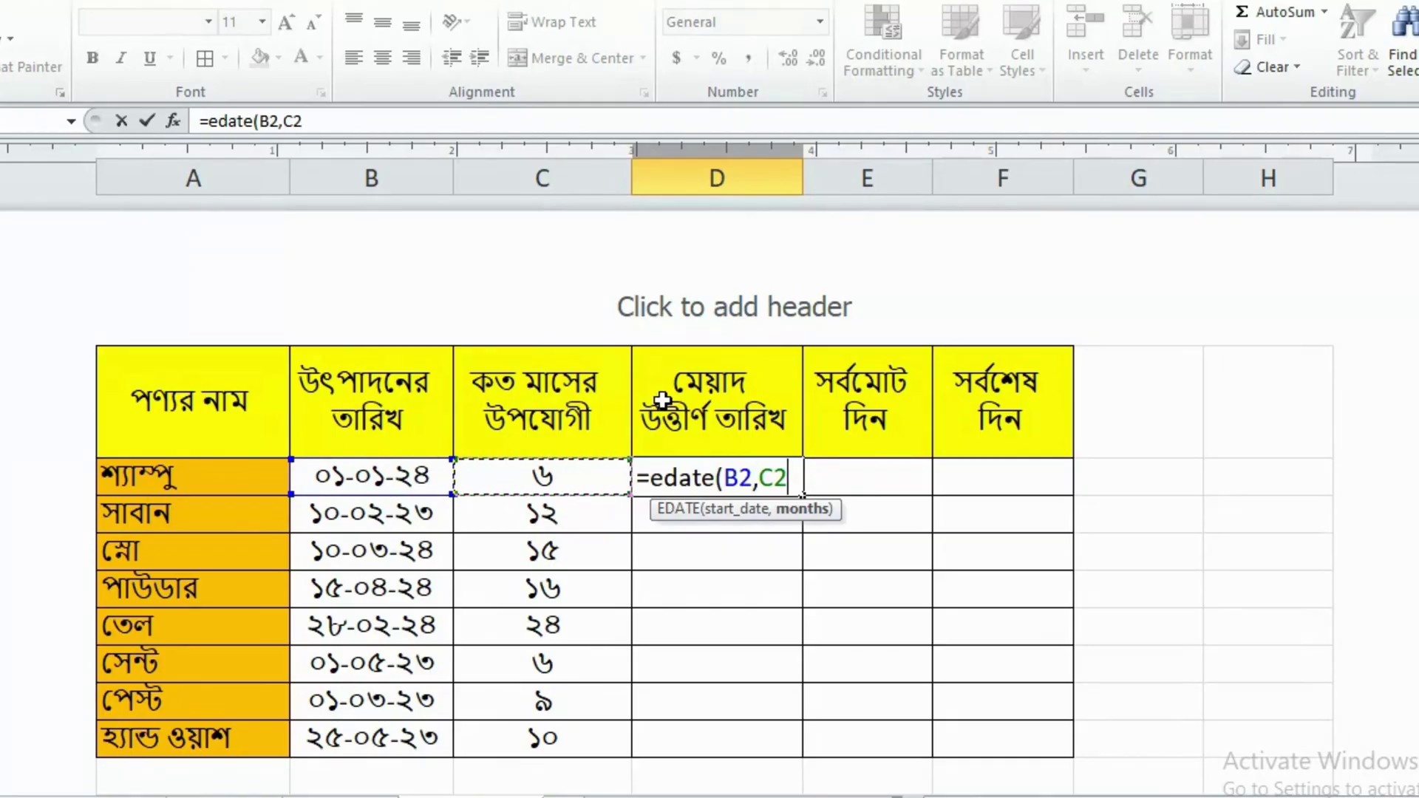
{"action": "type", "text": ")"}
{"action": "key", "text": "Return"}
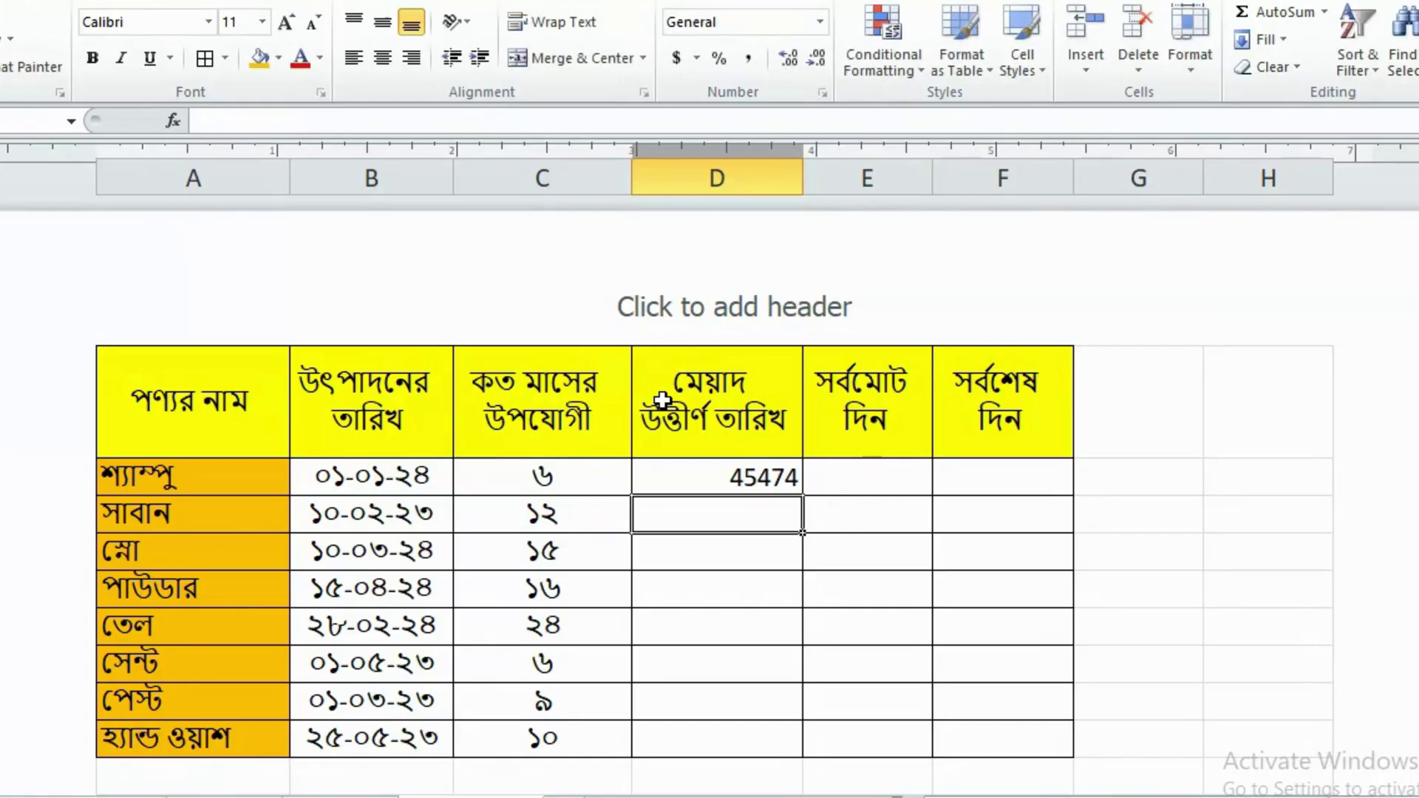
Step: Format the expiry date cells D2:D9 as short dates with a two-digit year
{"action": "left_click", "coordinate": [714, 484]}
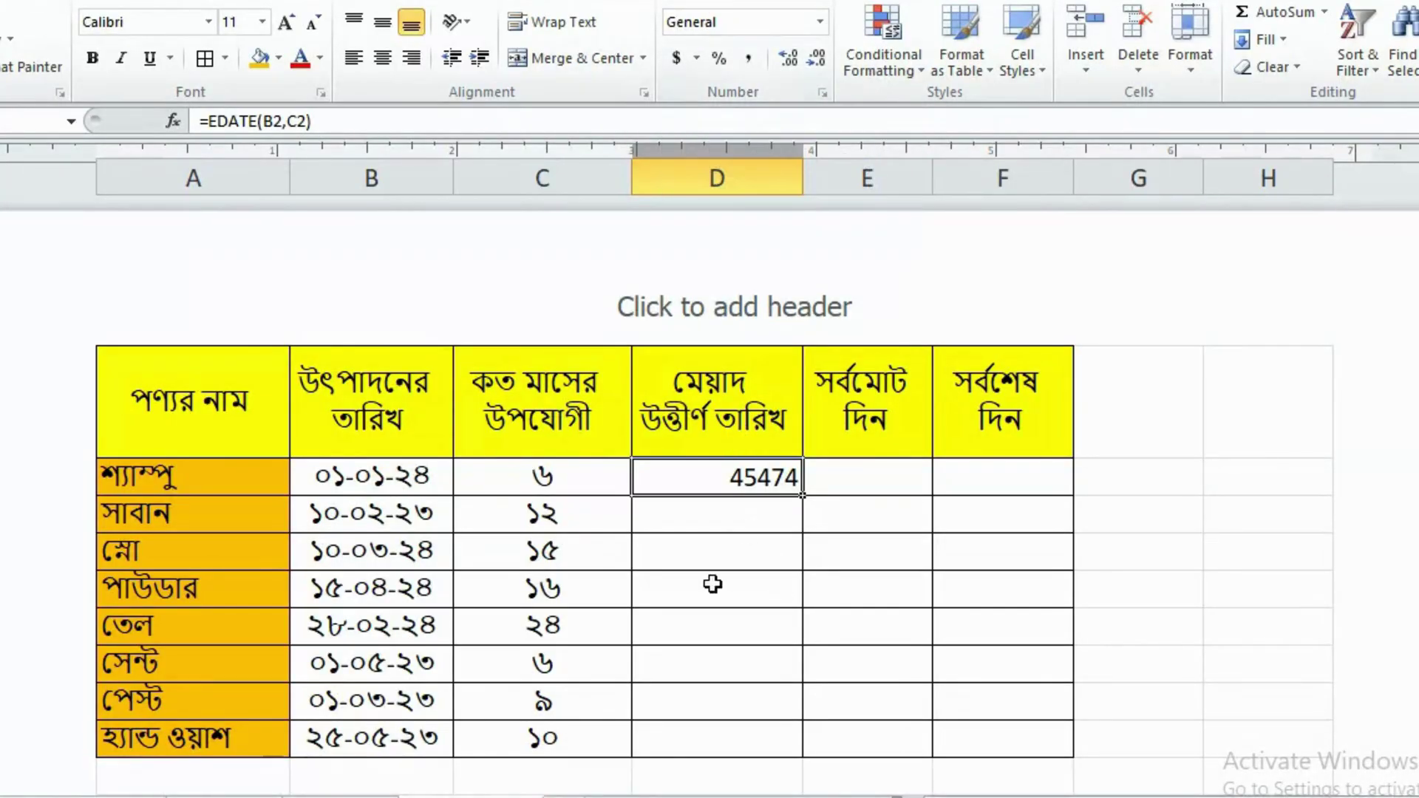
{"action": "left_click_drag", "start_coordinate": [722, 489], "coordinate": [720, 739]}
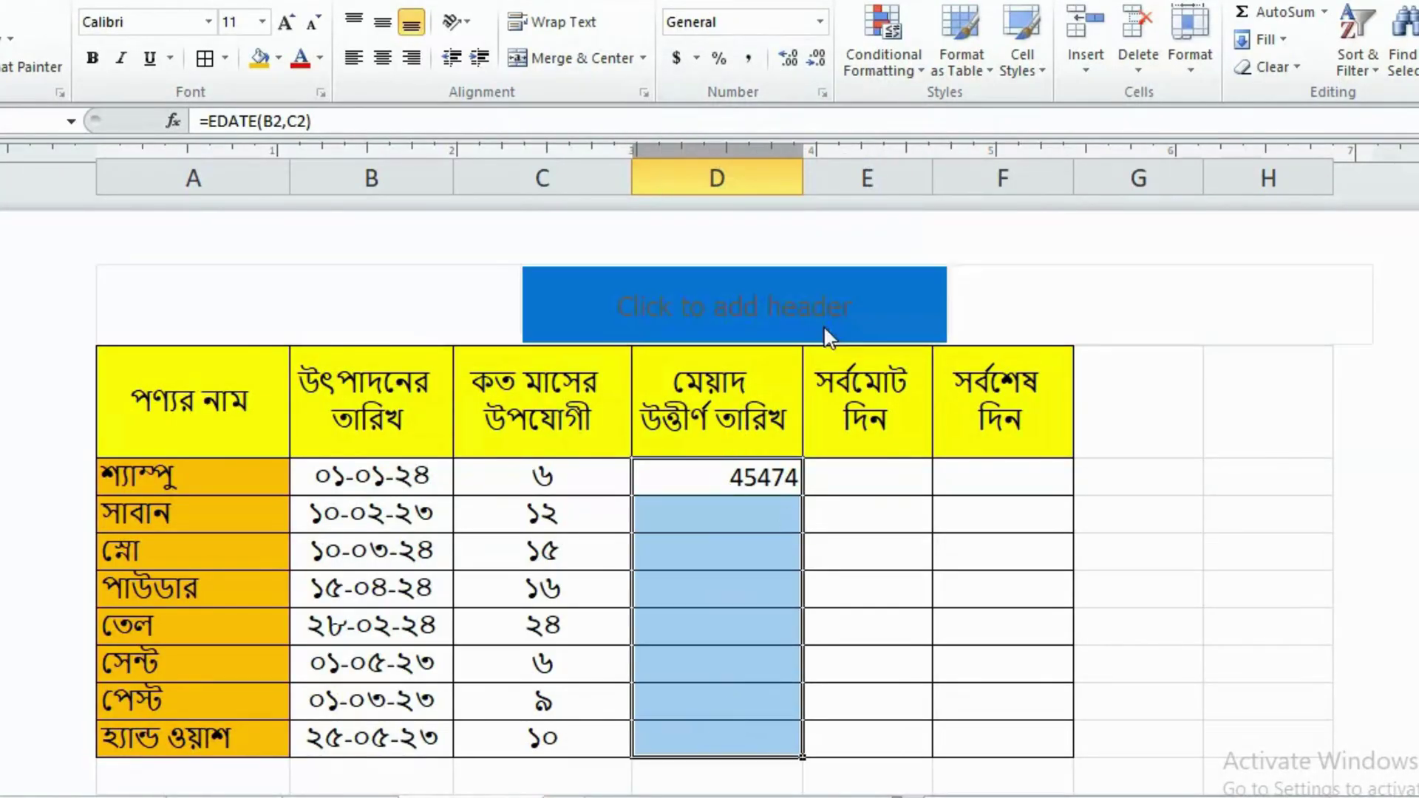
{"action": "left_click", "coordinate": [821, 22]}
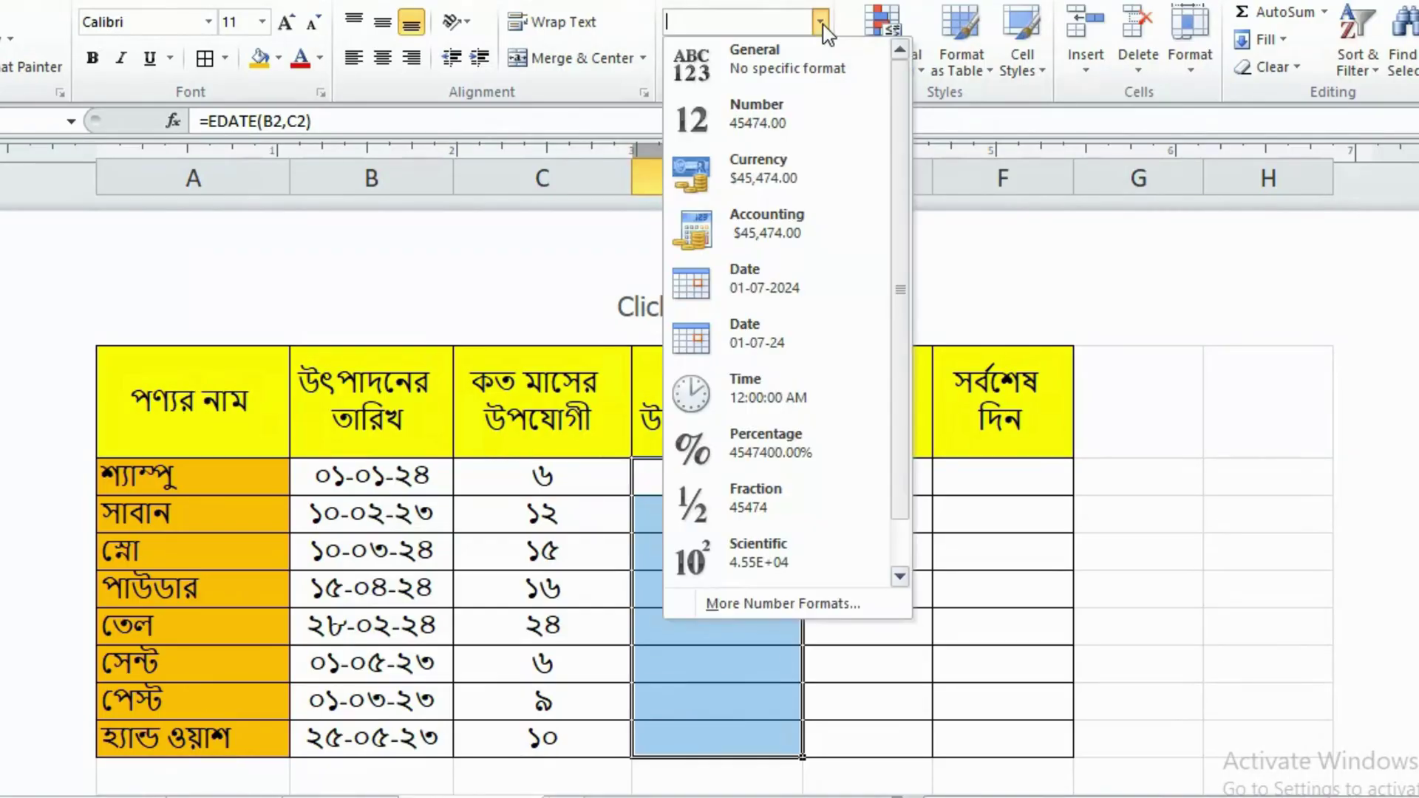
{"action": "left_click", "coordinate": [792, 341]}
{"action": "left_click", "coordinate": [702, 488]}
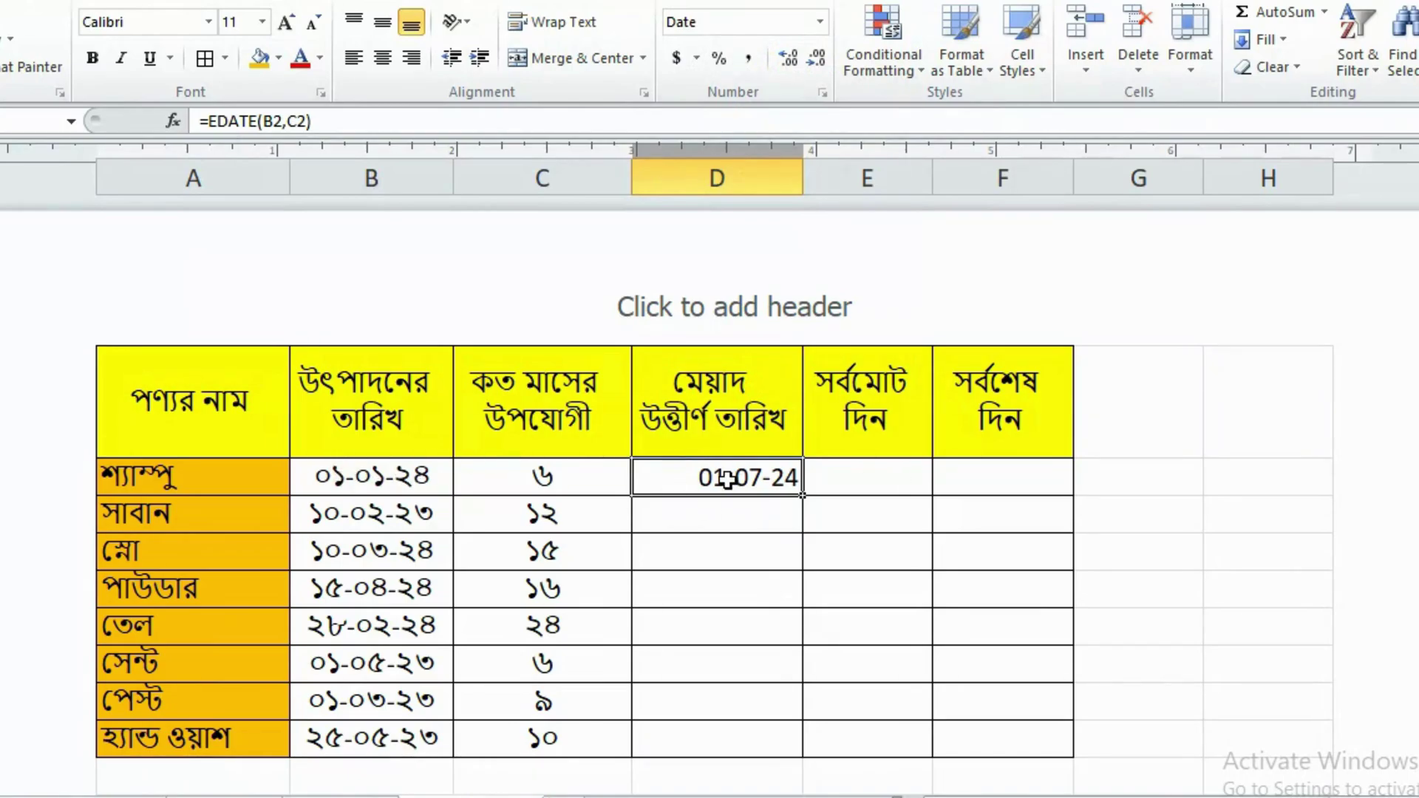
{"action": "left_click", "coordinate": [772, 617]}
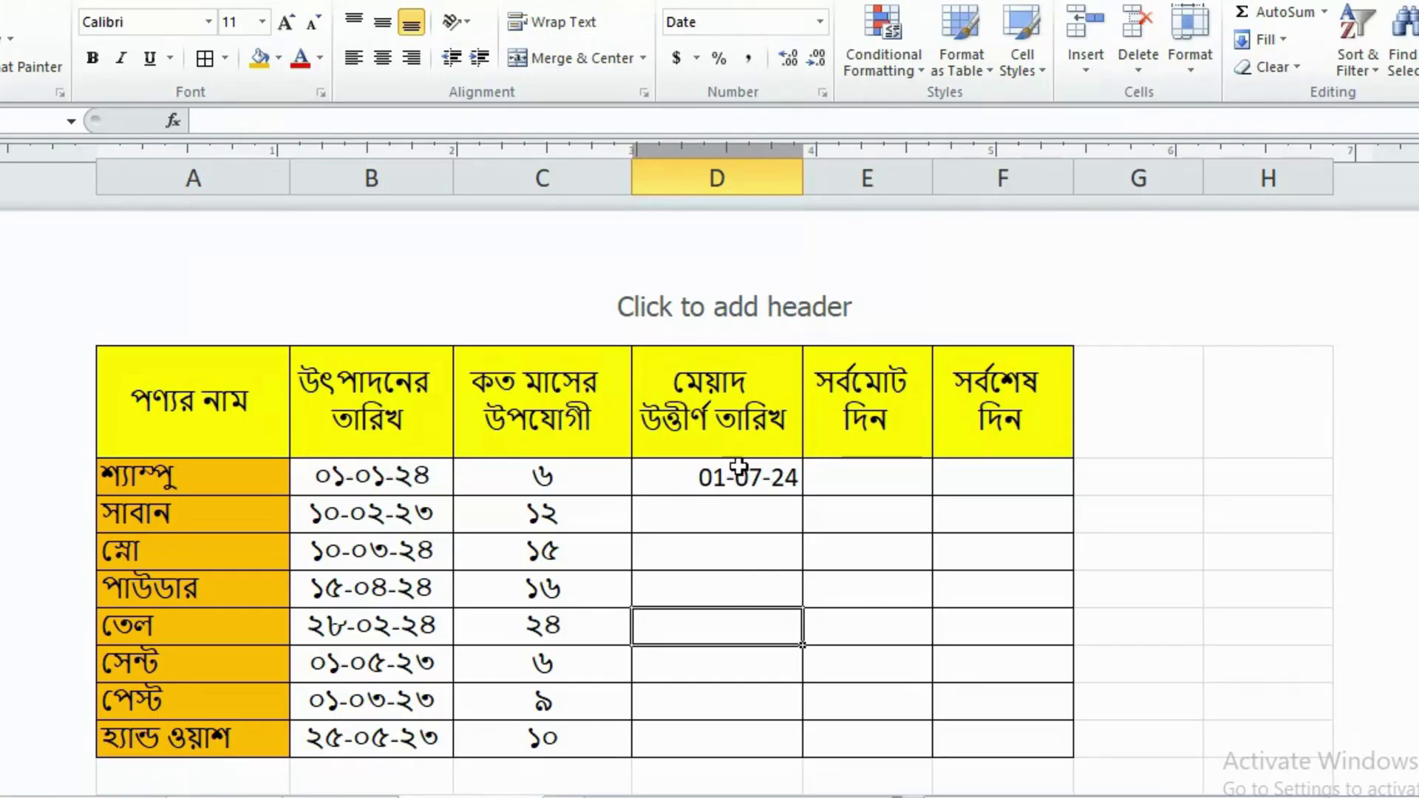
Step: Copy the formatting of production date B2 onto D2:D9 and fill the EDATE formula from D2 down through D9
{"action": "left_click", "coordinate": [383, 477]}
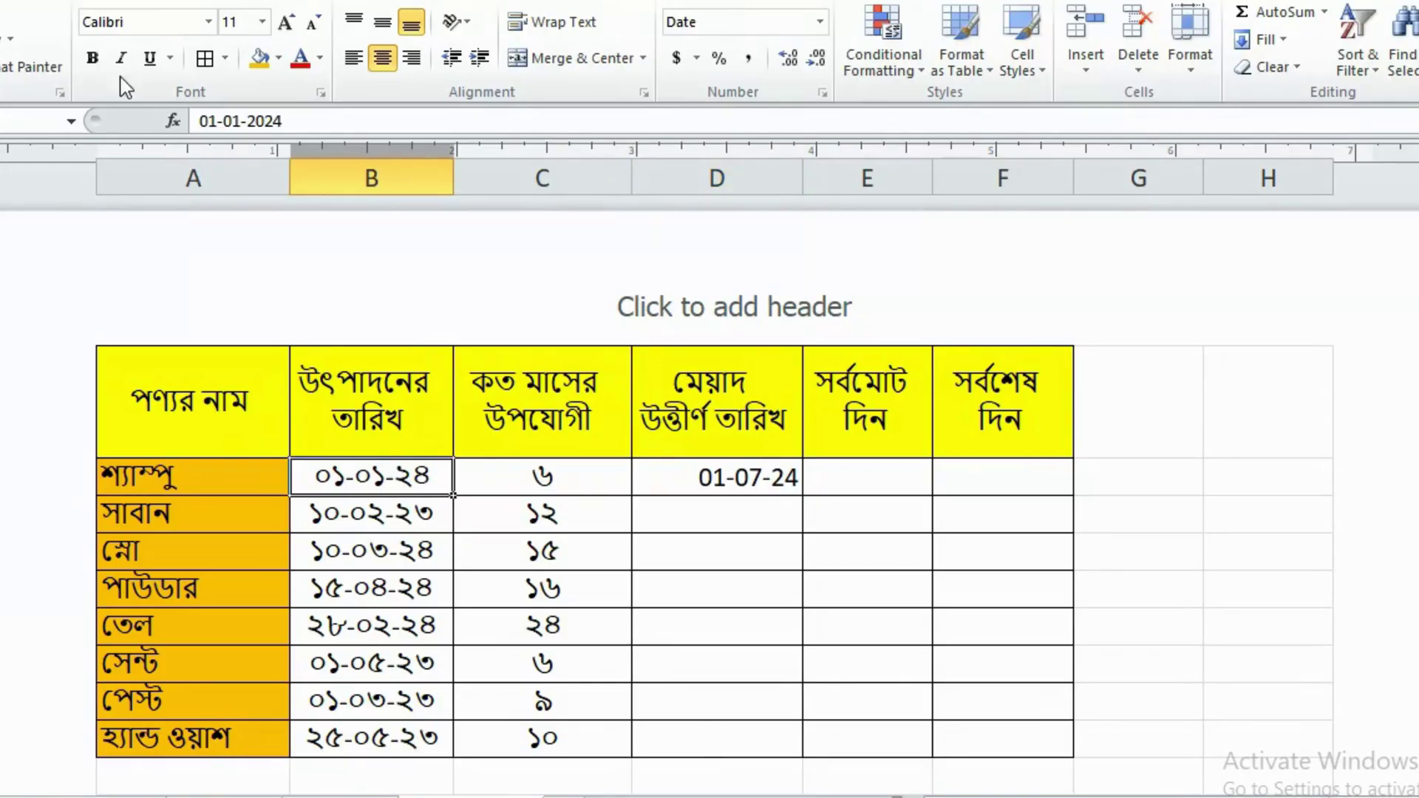
{"action": "left_click", "coordinate": [26, 73]}
{"action": "left_click_drag", "start_coordinate": [705, 481], "coordinate": [706, 732]}
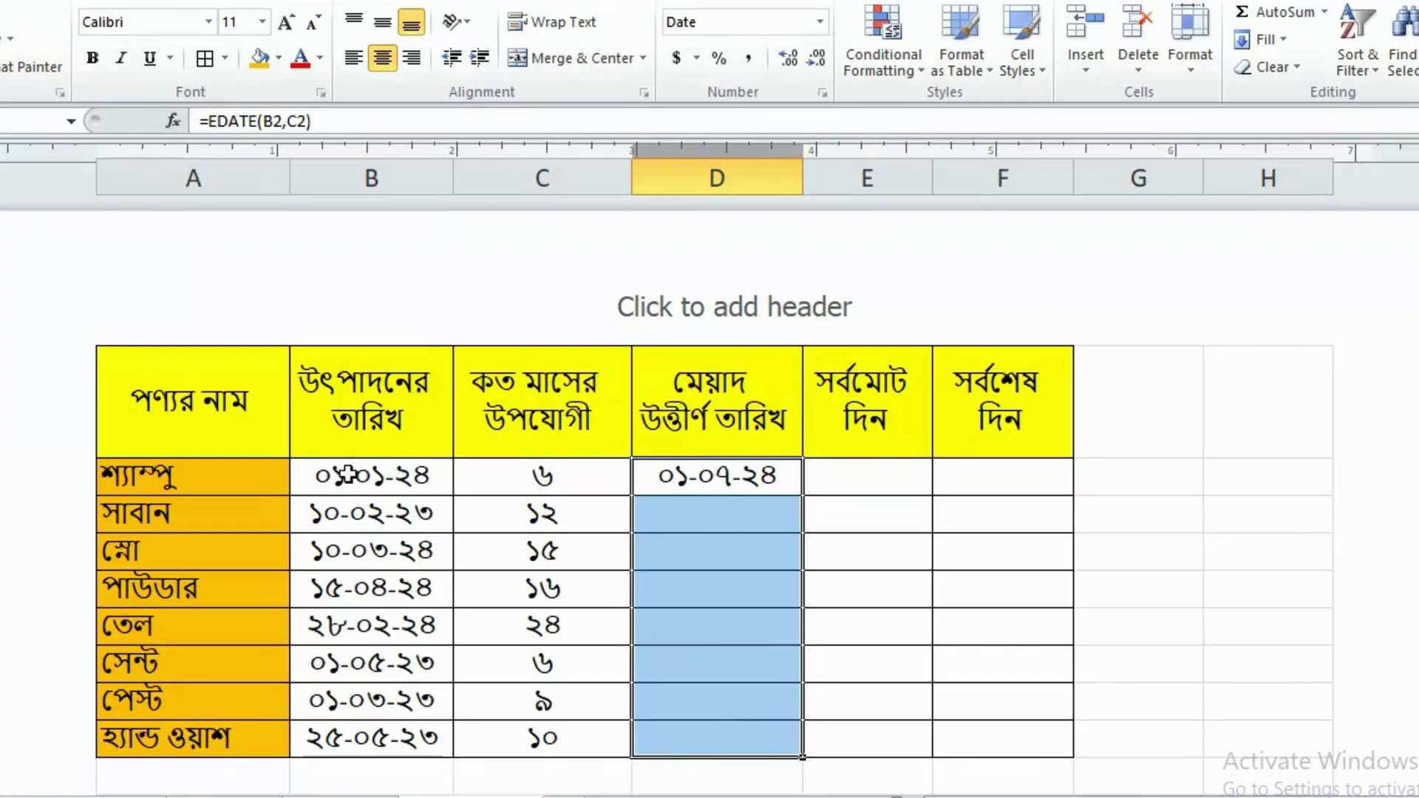
{"action": "left_click", "coordinate": [791, 481]}
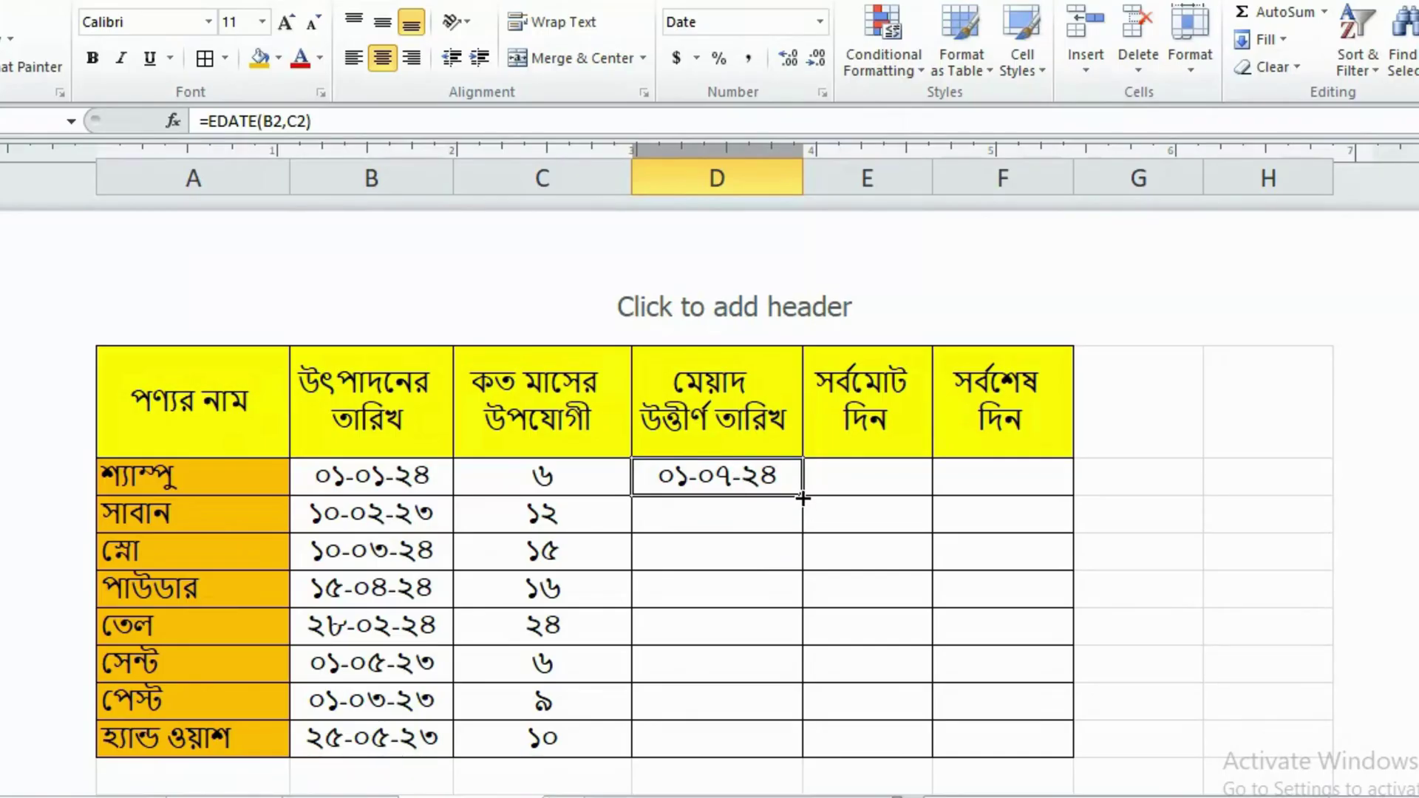
{"action": "left_click_drag", "start_coordinate": [803, 498], "coordinate": [802, 754]}
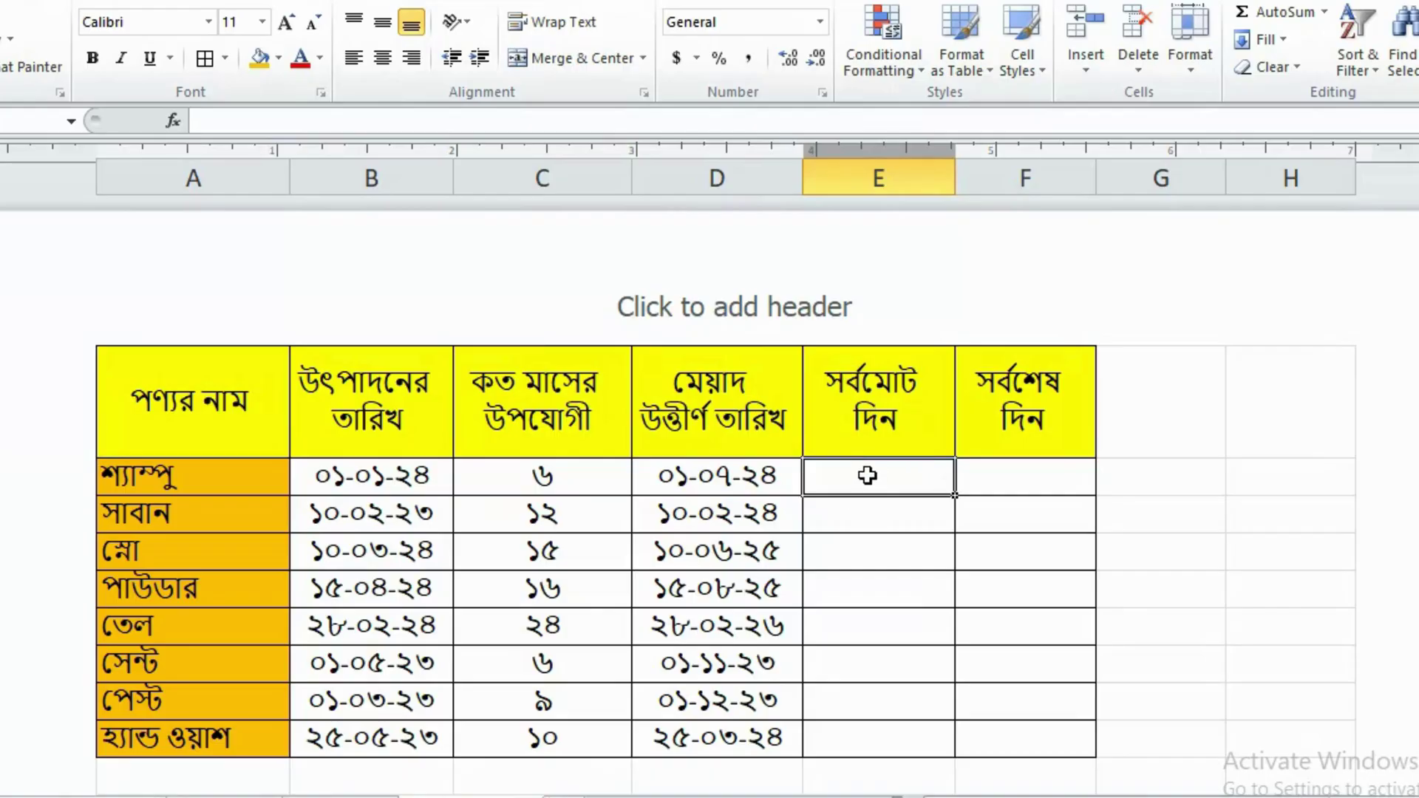
Step: Calculate the total number of days in E2 with =D2-B2 and fill the formula down through E9
{"action": "type", "text": "="}
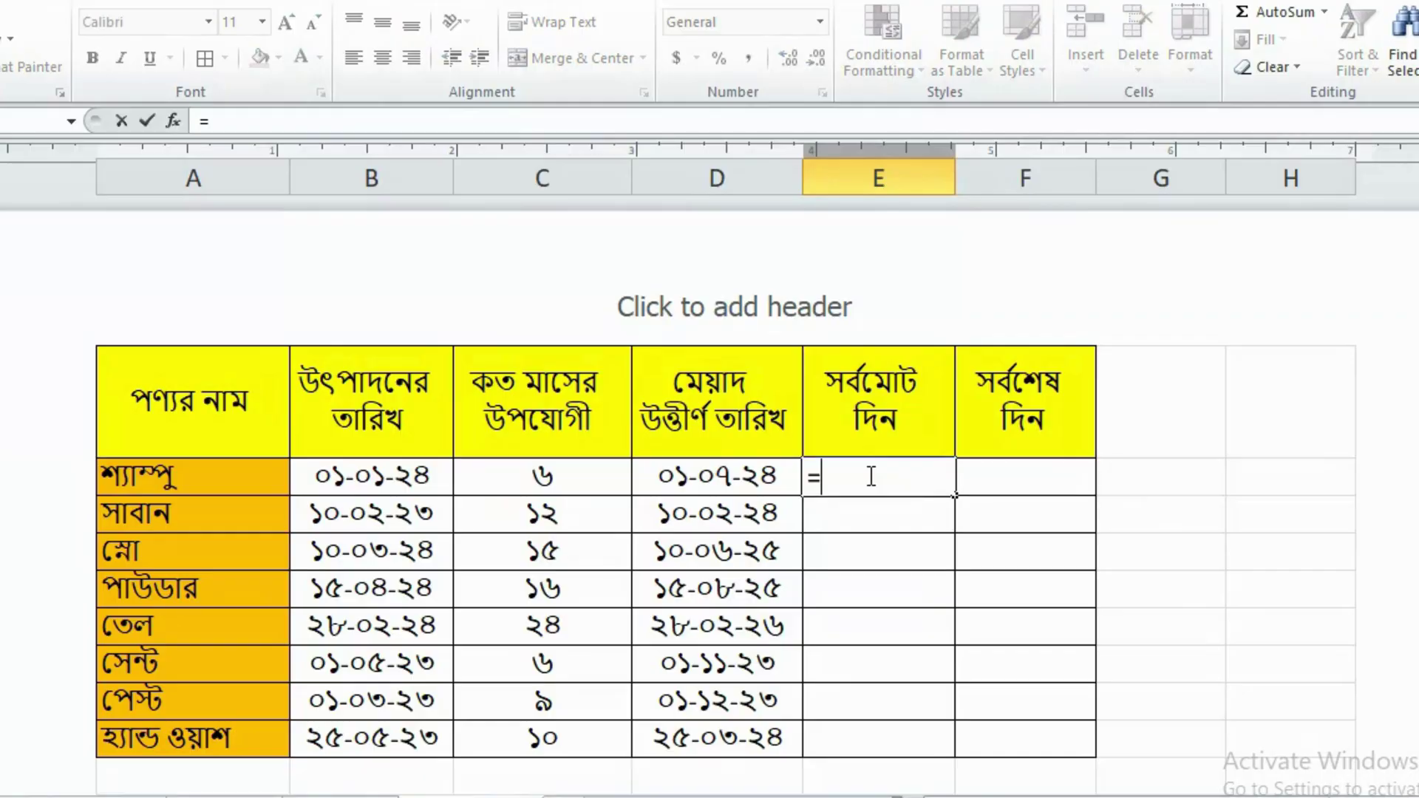
{"action": "left_click", "coordinate": [713, 474]}
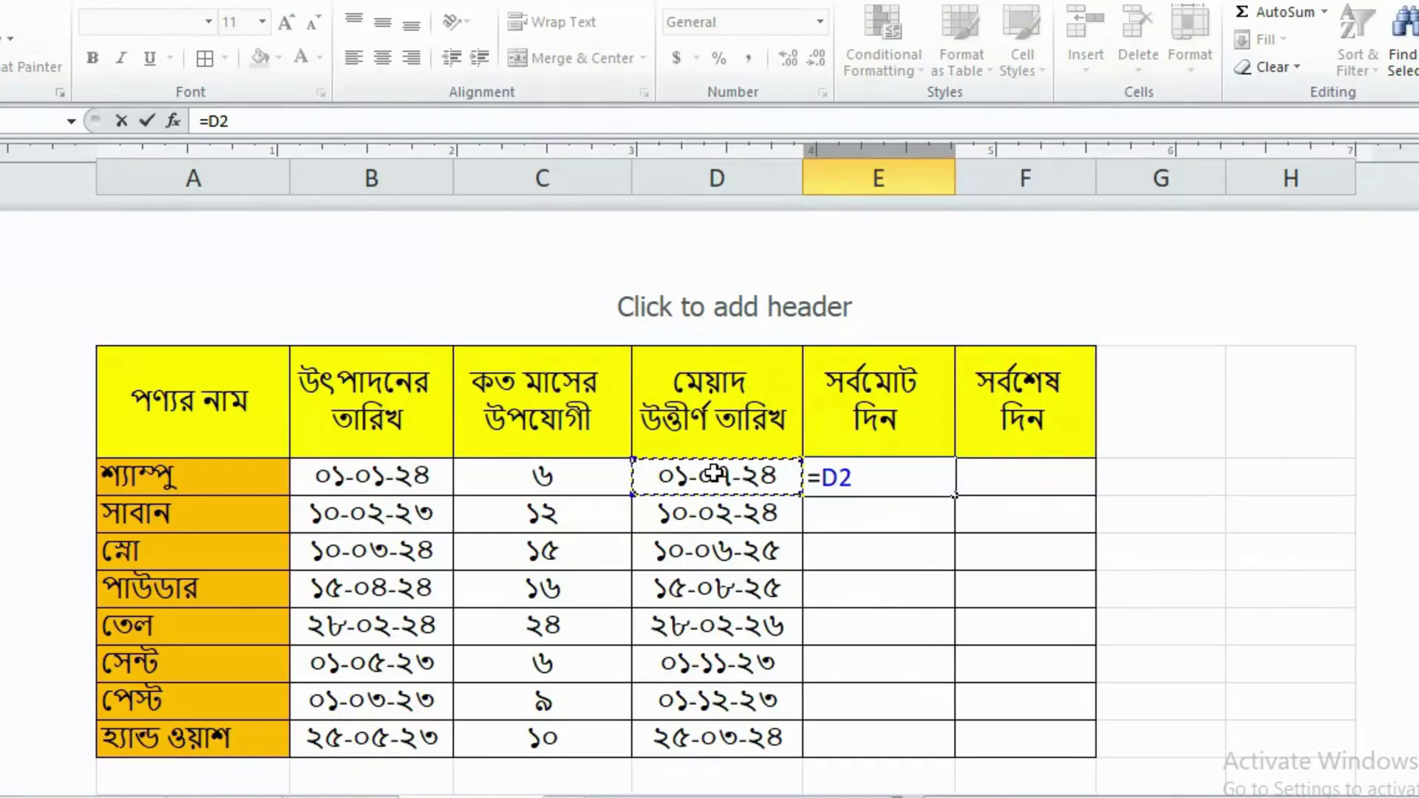
{"action": "type", "text": "-"}
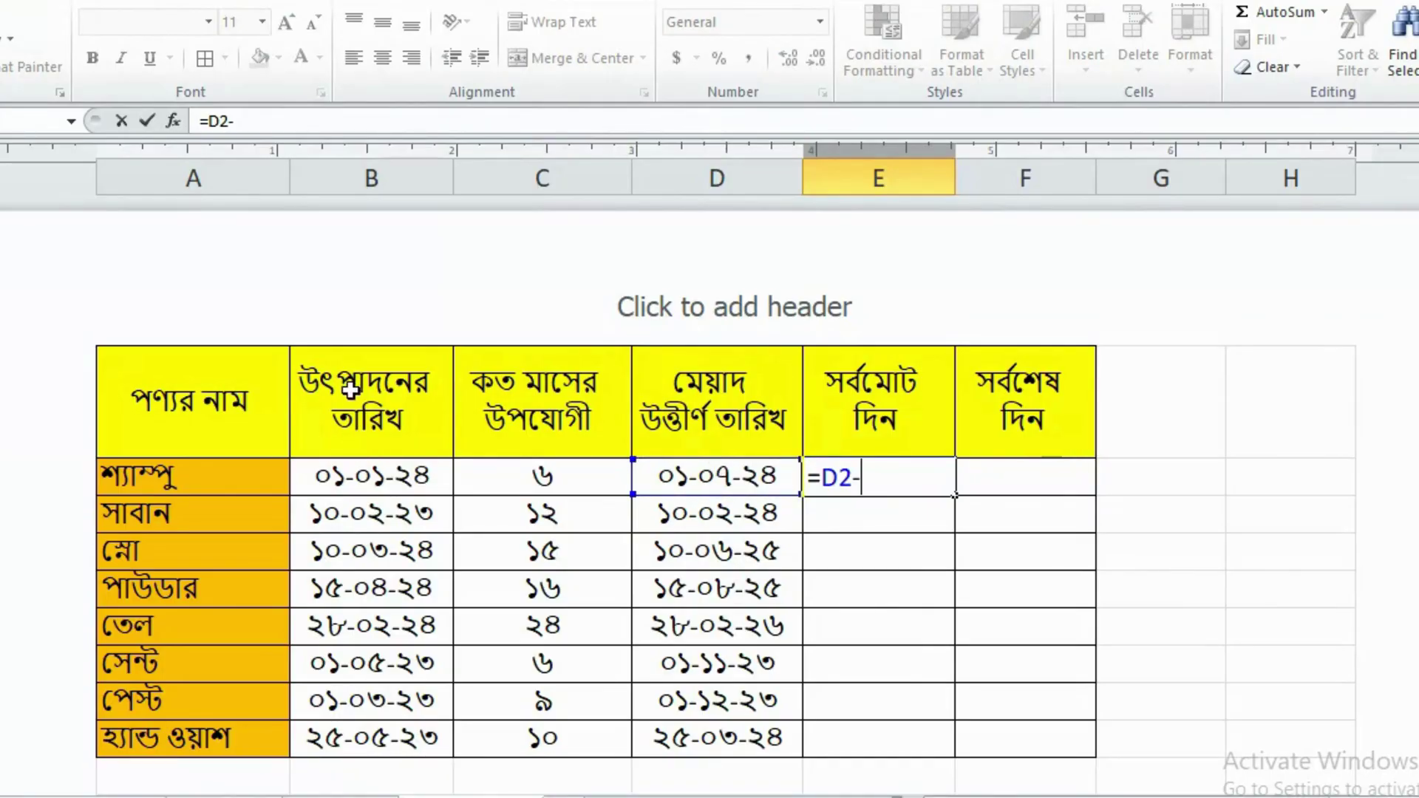
{"action": "left_click", "coordinate": [362, 475]}
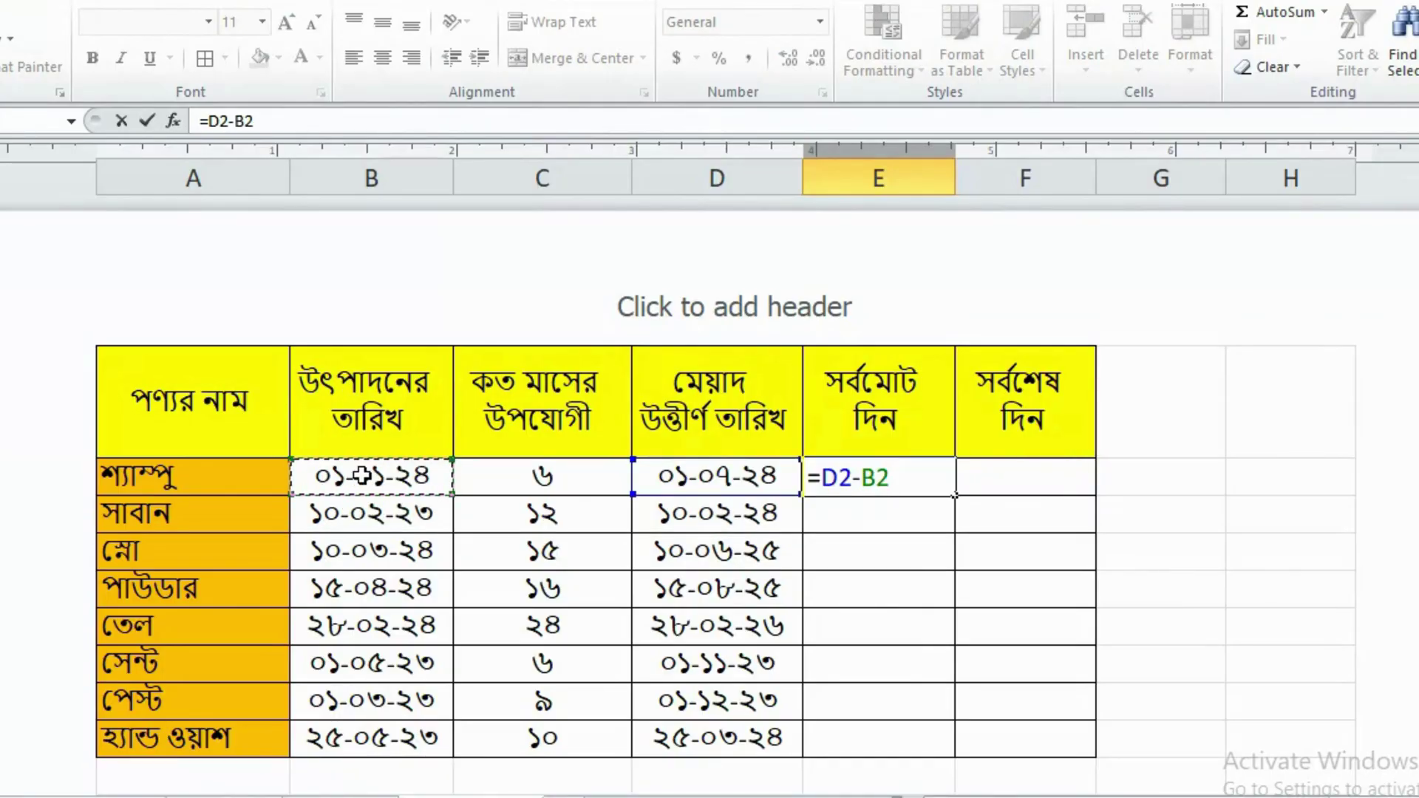
{"action": "key", "text": "Return"}
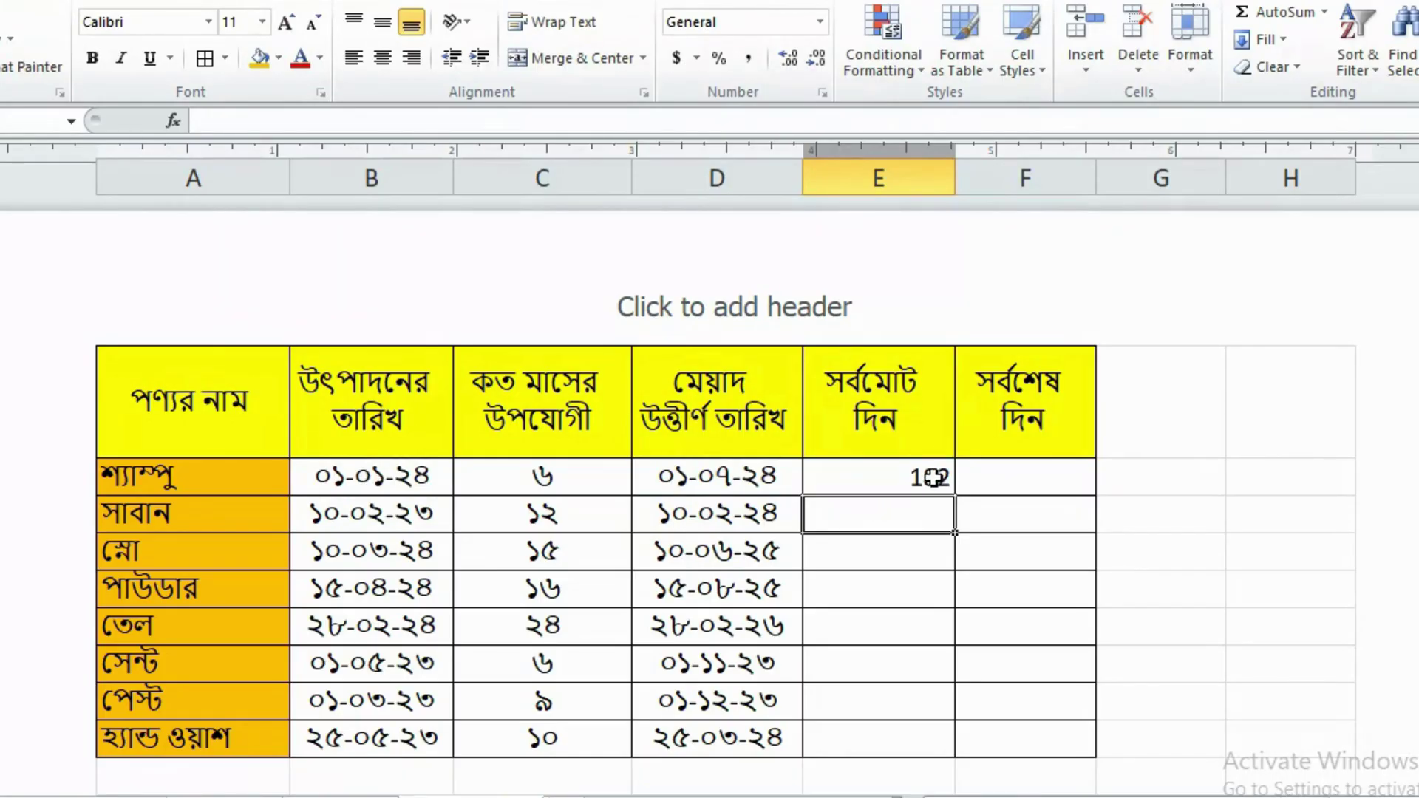
{"action": "left_click", "coordinate": [933, 478]}
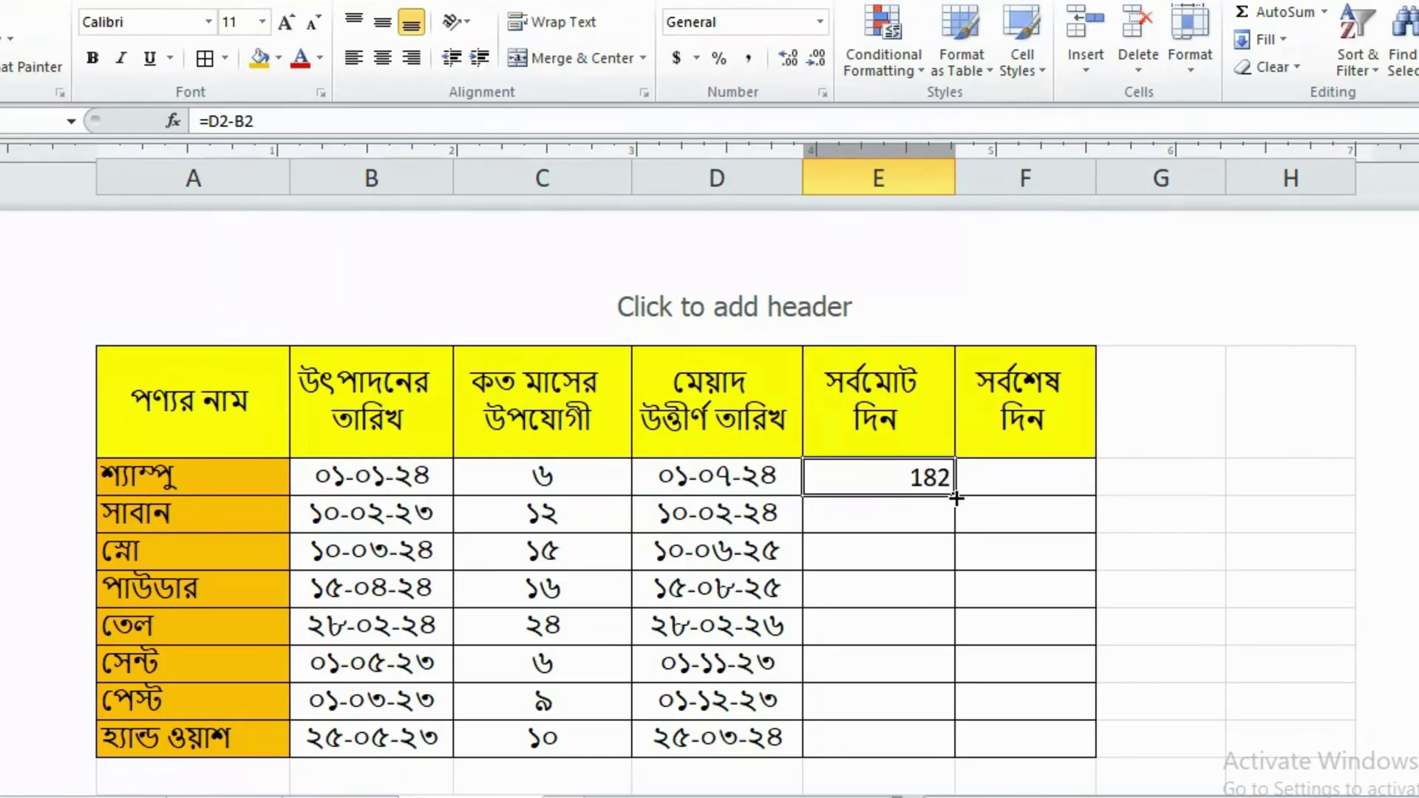
{"action": "left_click_drag", "start_coordinate": [956, 499], "coordinate": [949, 741]}
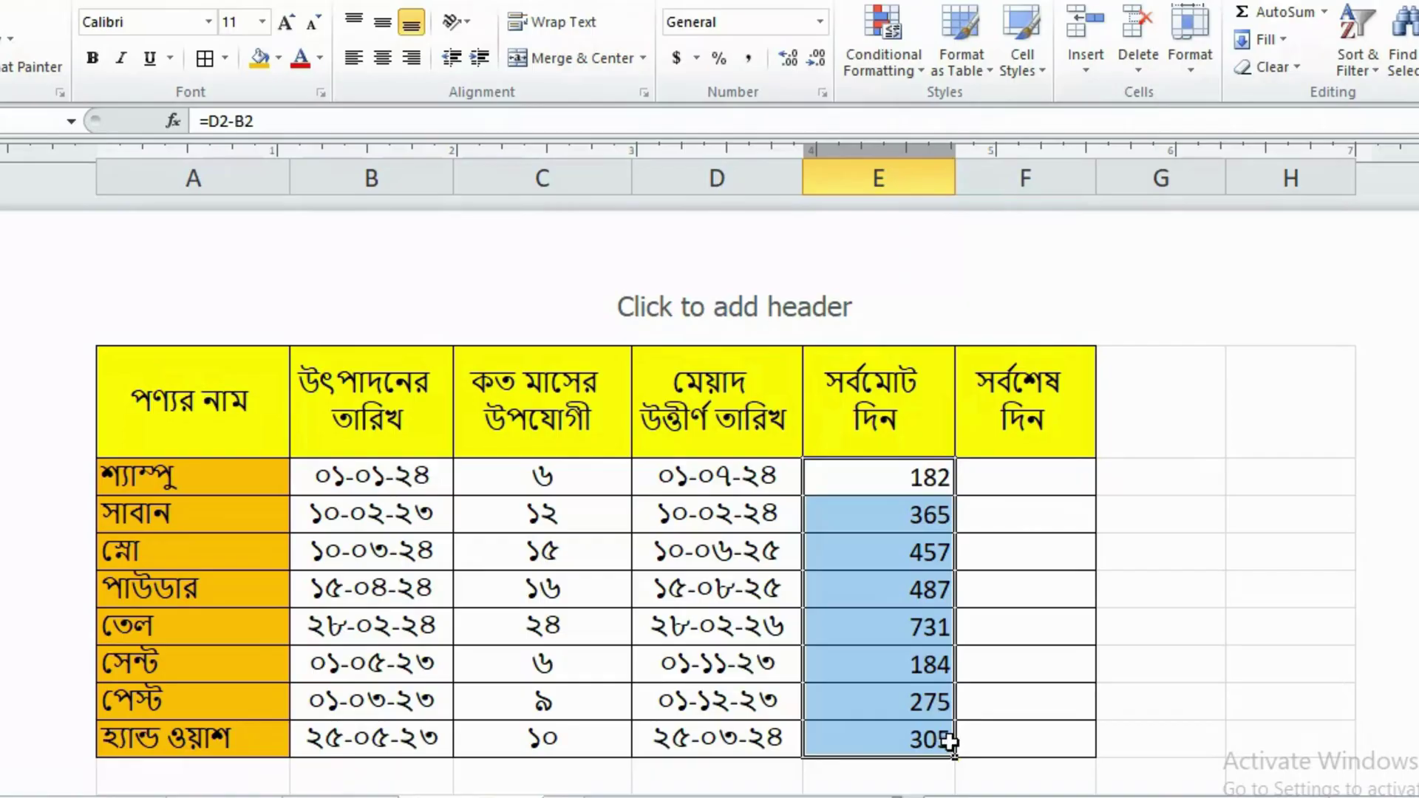
{"action": "left_click", "coordinate": [1018, 509]}
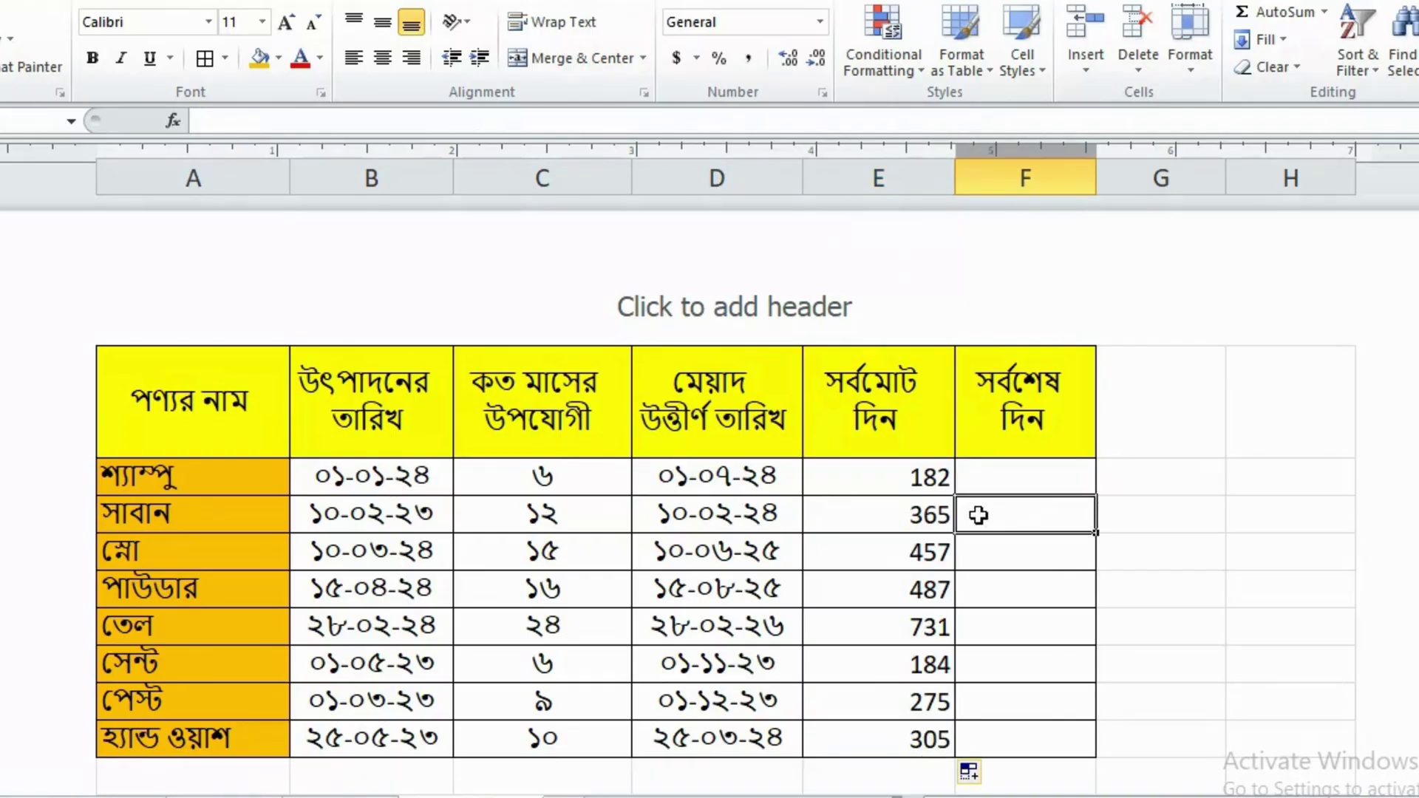
{"action": "left_click", "coordinate": [924, 476]}
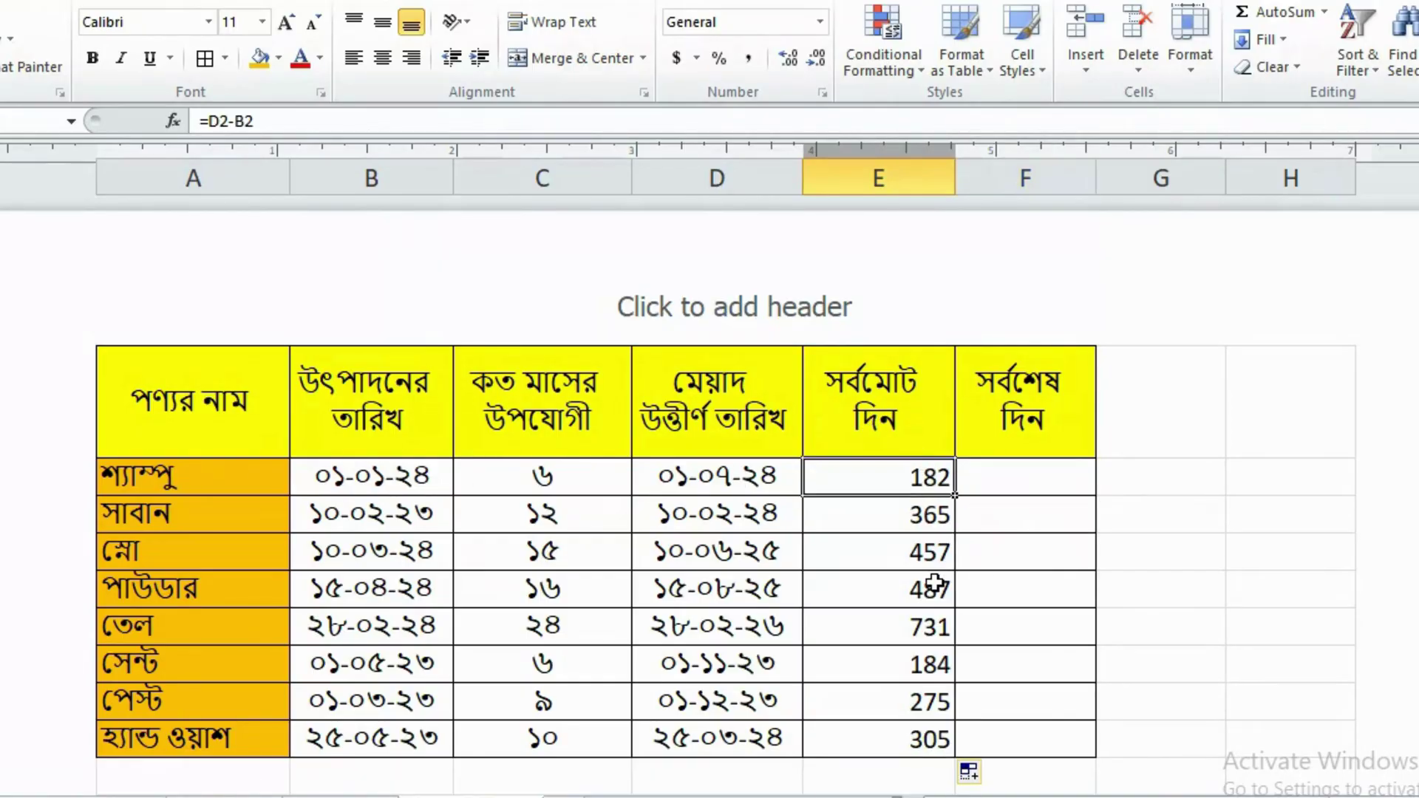
{"action": "left_click_drag", "start_coordinate": [934, 584], "coordinate": [1019, 627]}
{"action": "left_click_drag", "start_coordinate": [916, 737], "coordinate": [1019, 738]}
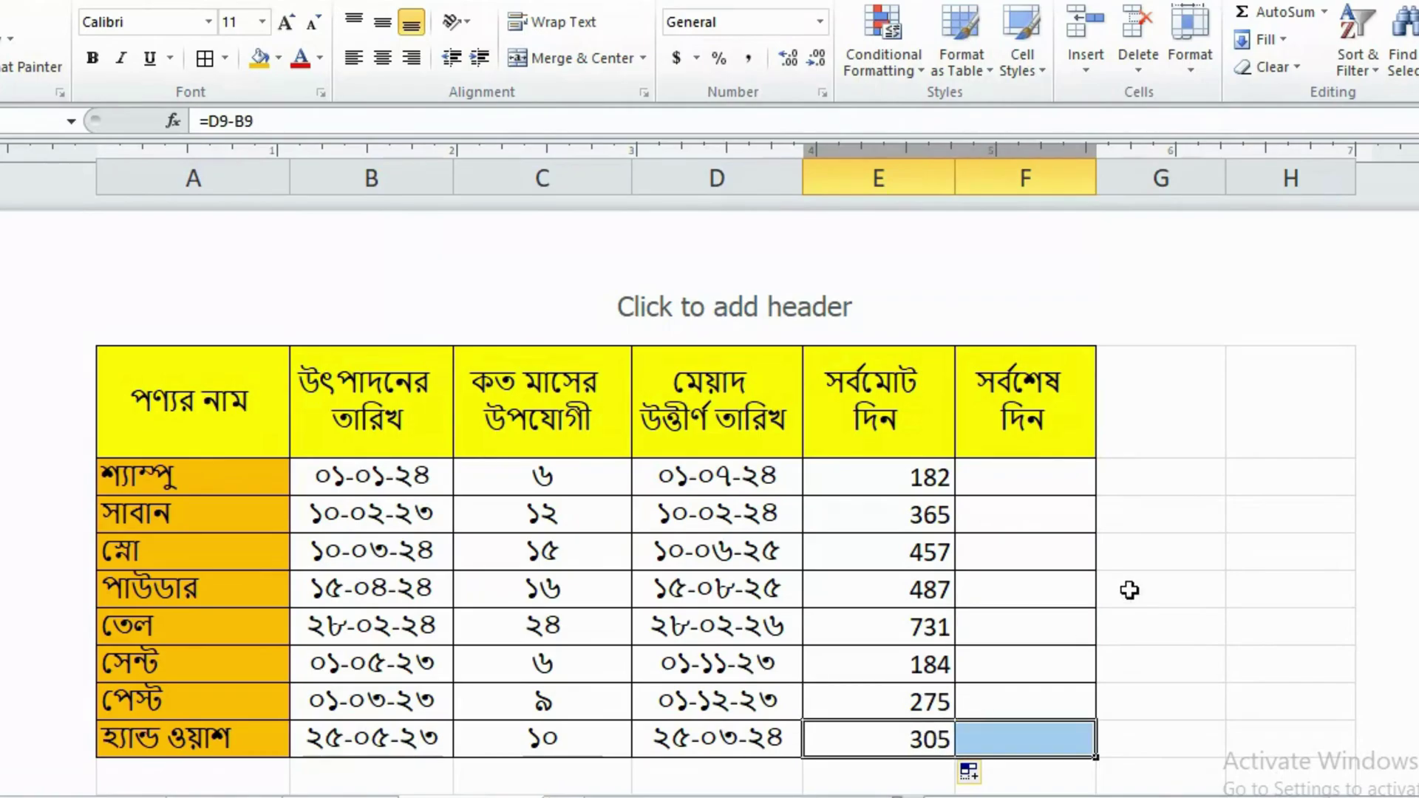
Step: Calculate the first product's last weekday in F2 from its total number of days with =TEXT(E2,"dddd")
{"action": "left_click", "coordinate": [1055, 477]}
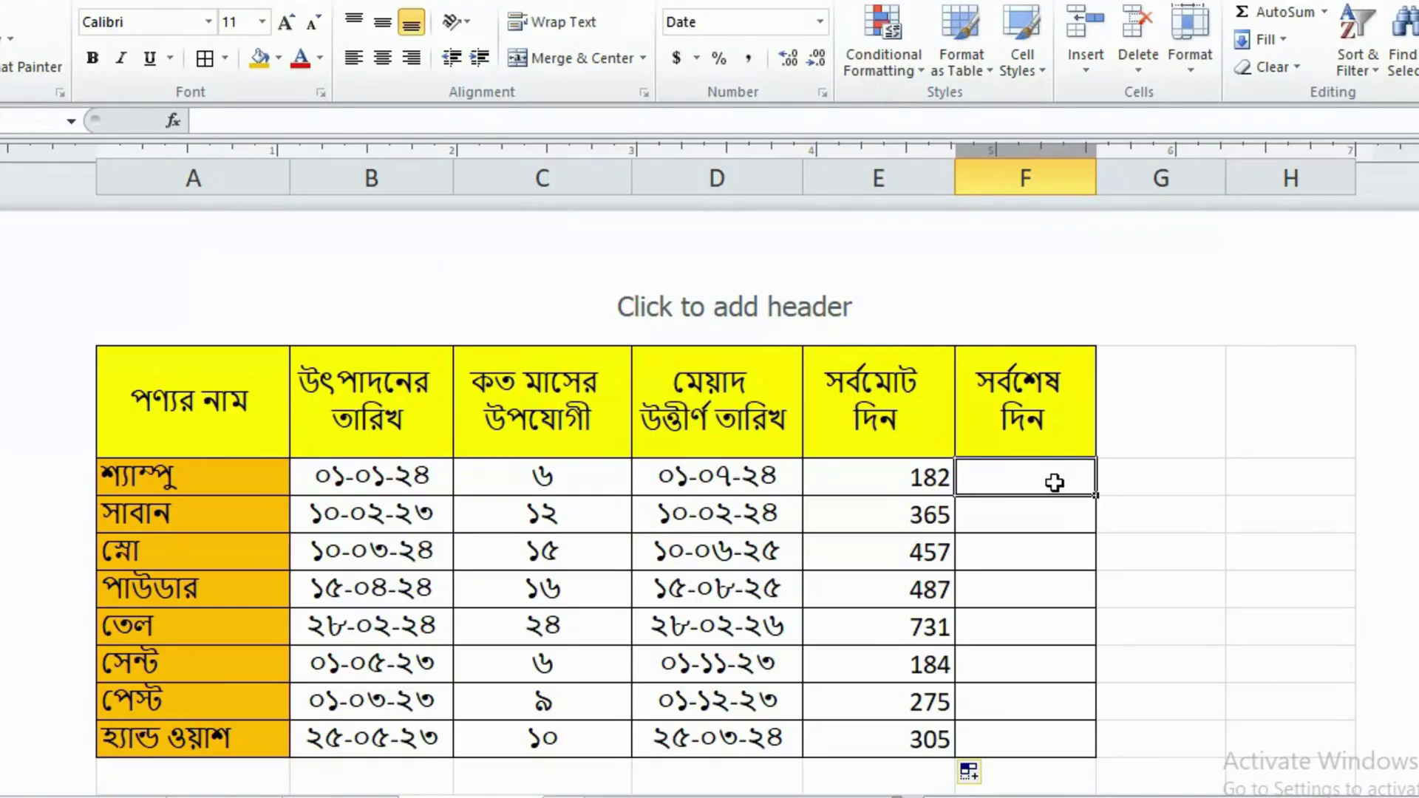
{"action": "type", "text": "="}
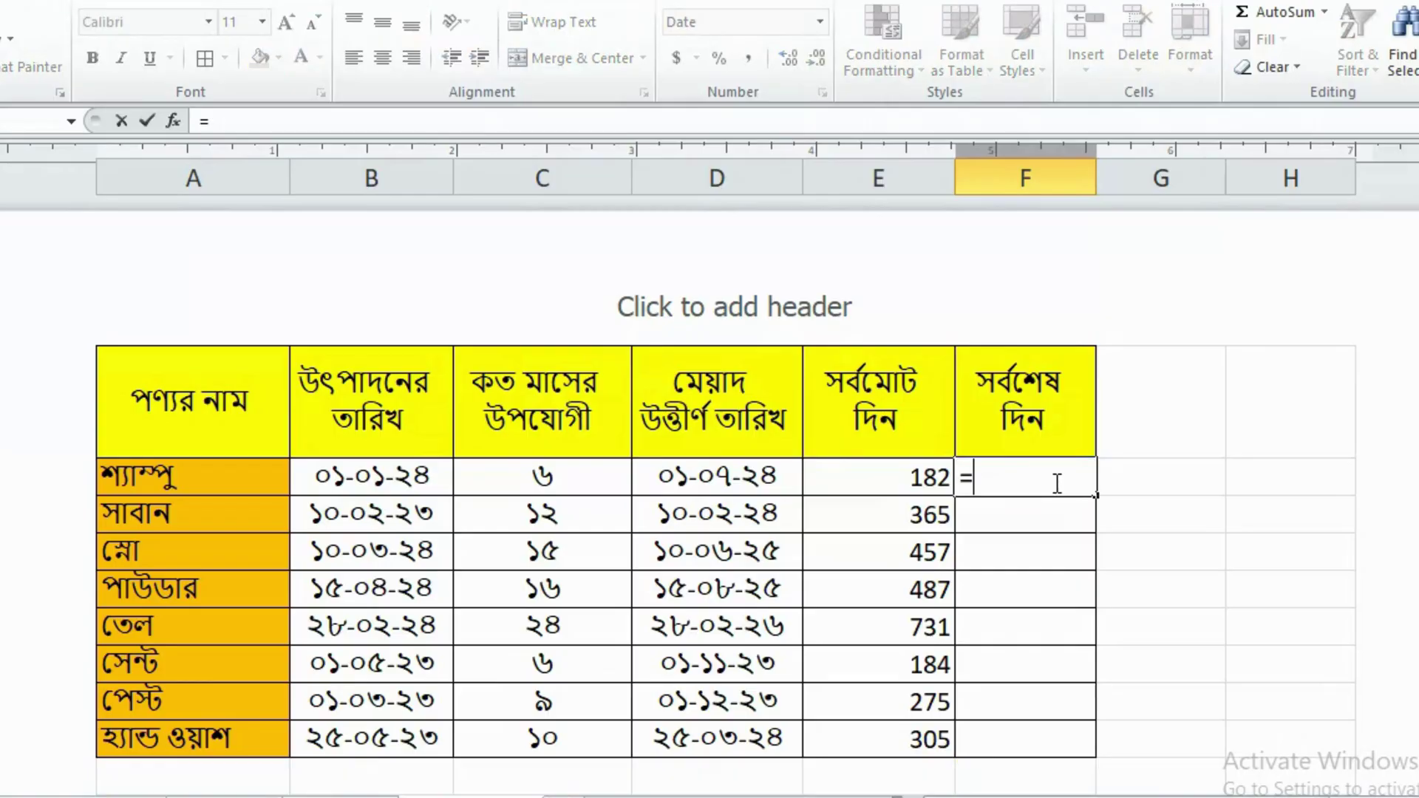
{"action": "type", "text": "TEXT"}
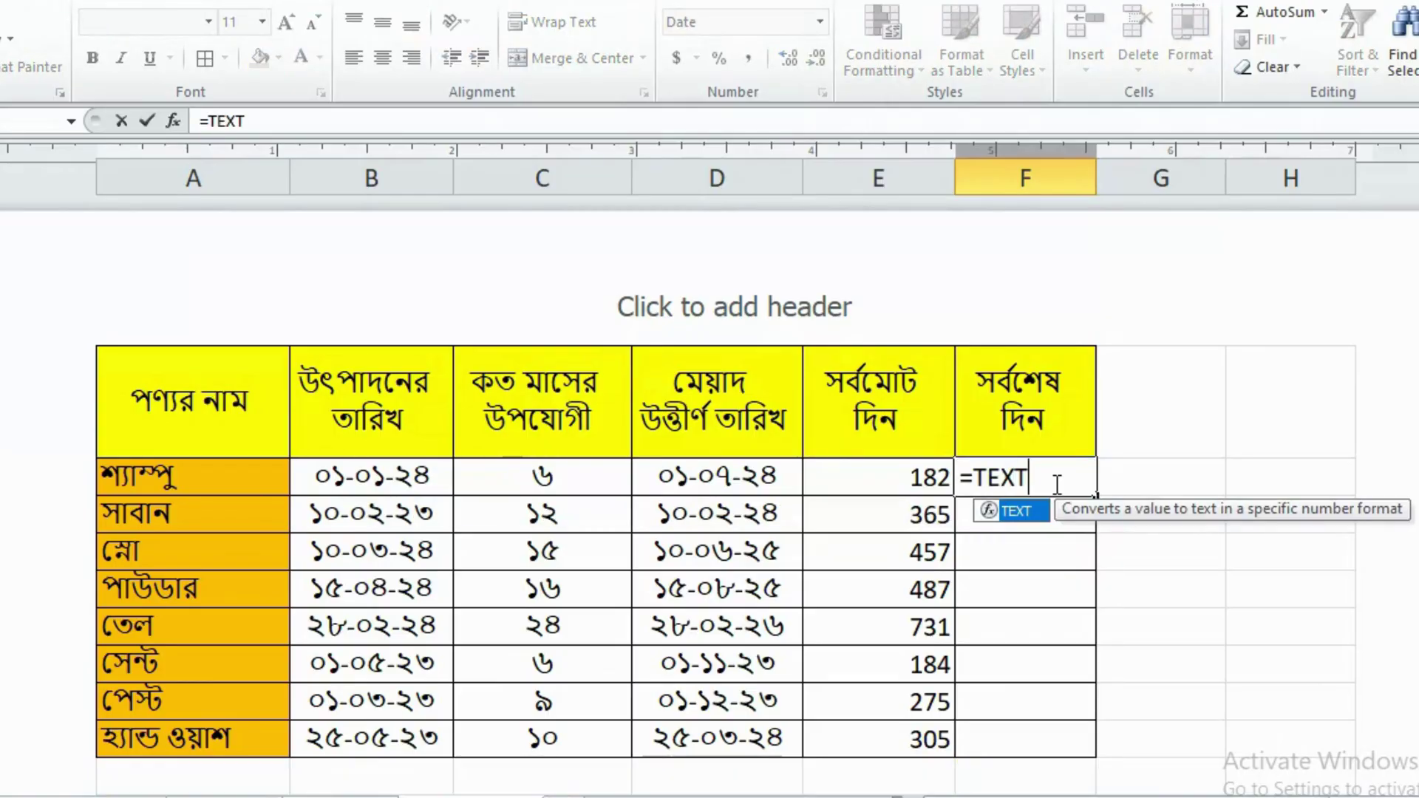
{"action": "type", "text": "("}
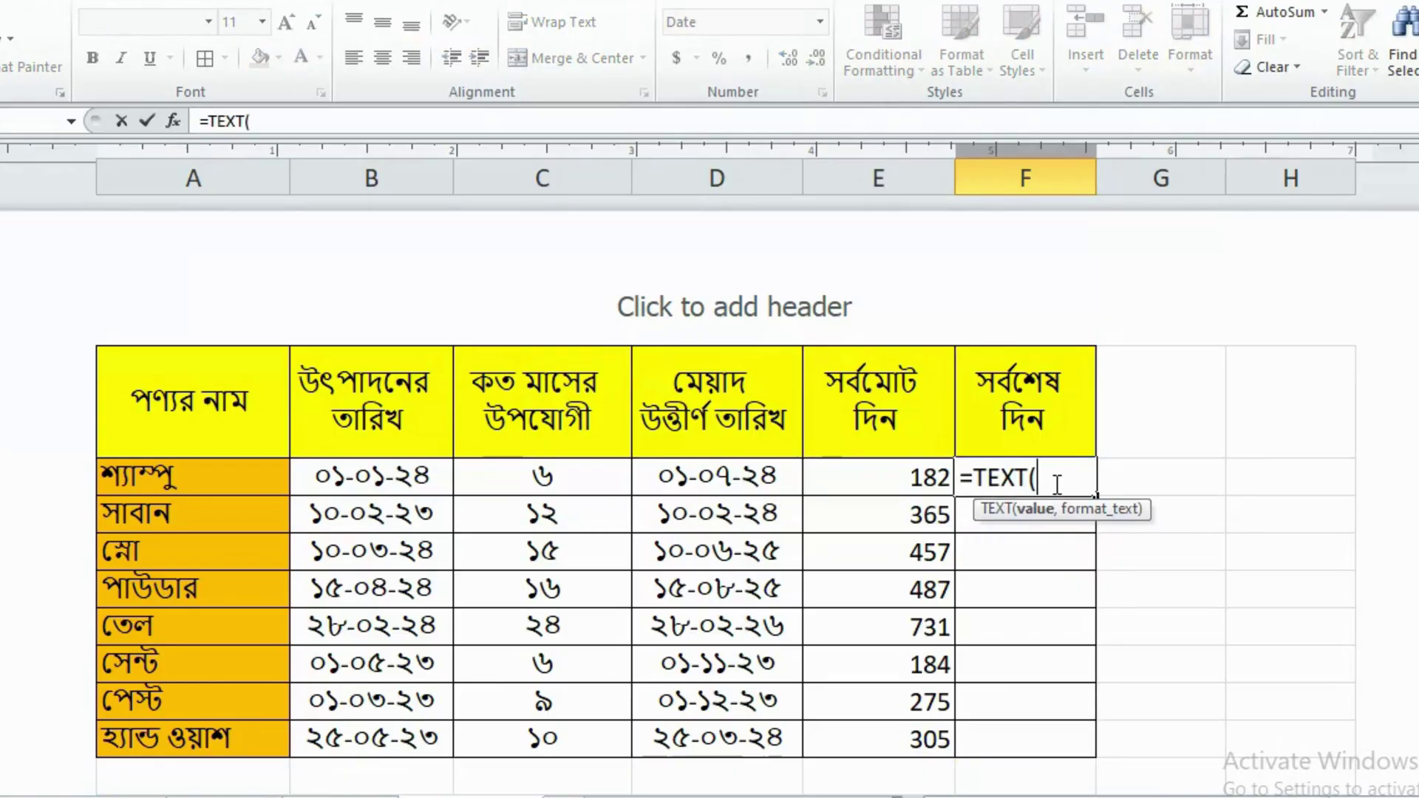
{"action": "left_click", "coordinate": [893, 474]}
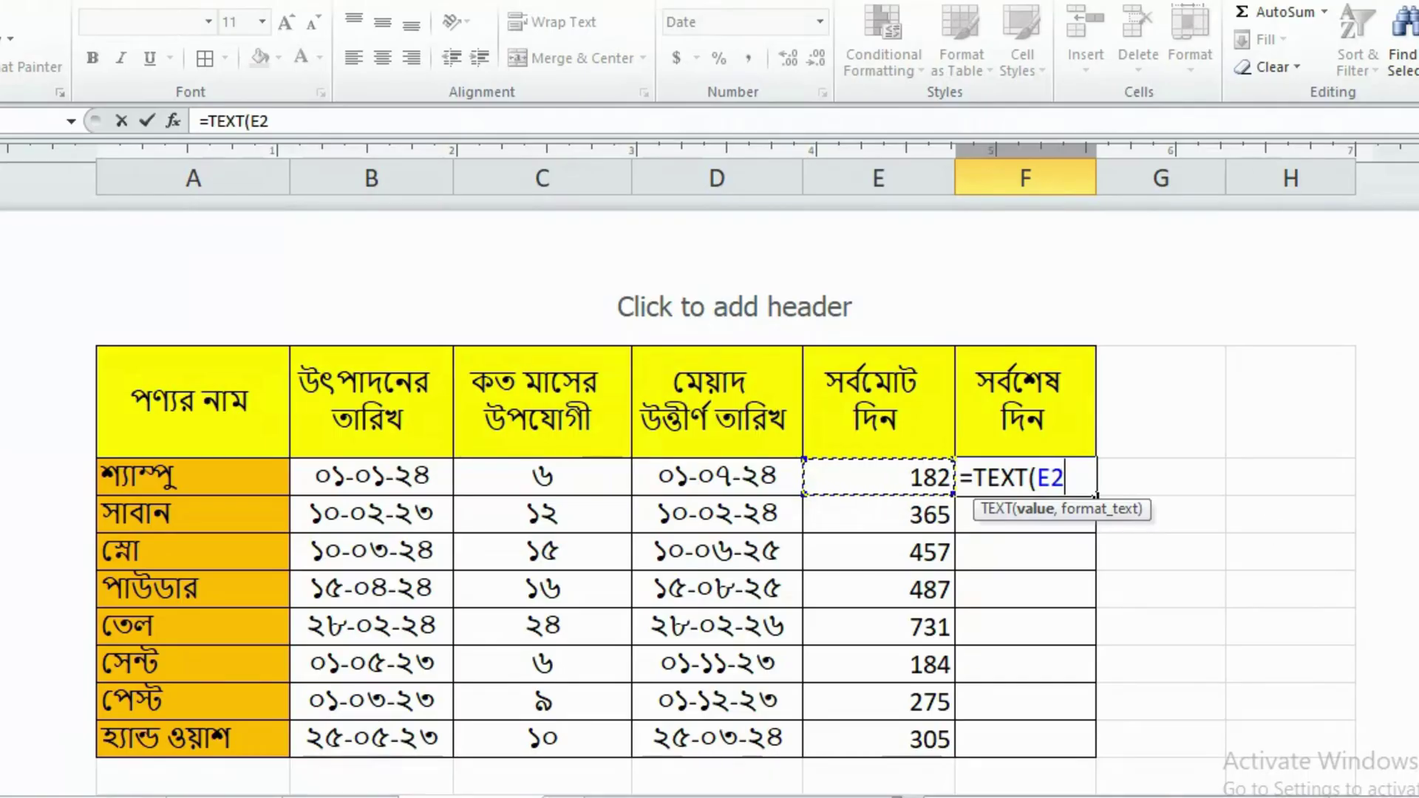
{"action": "type", "text": ","}
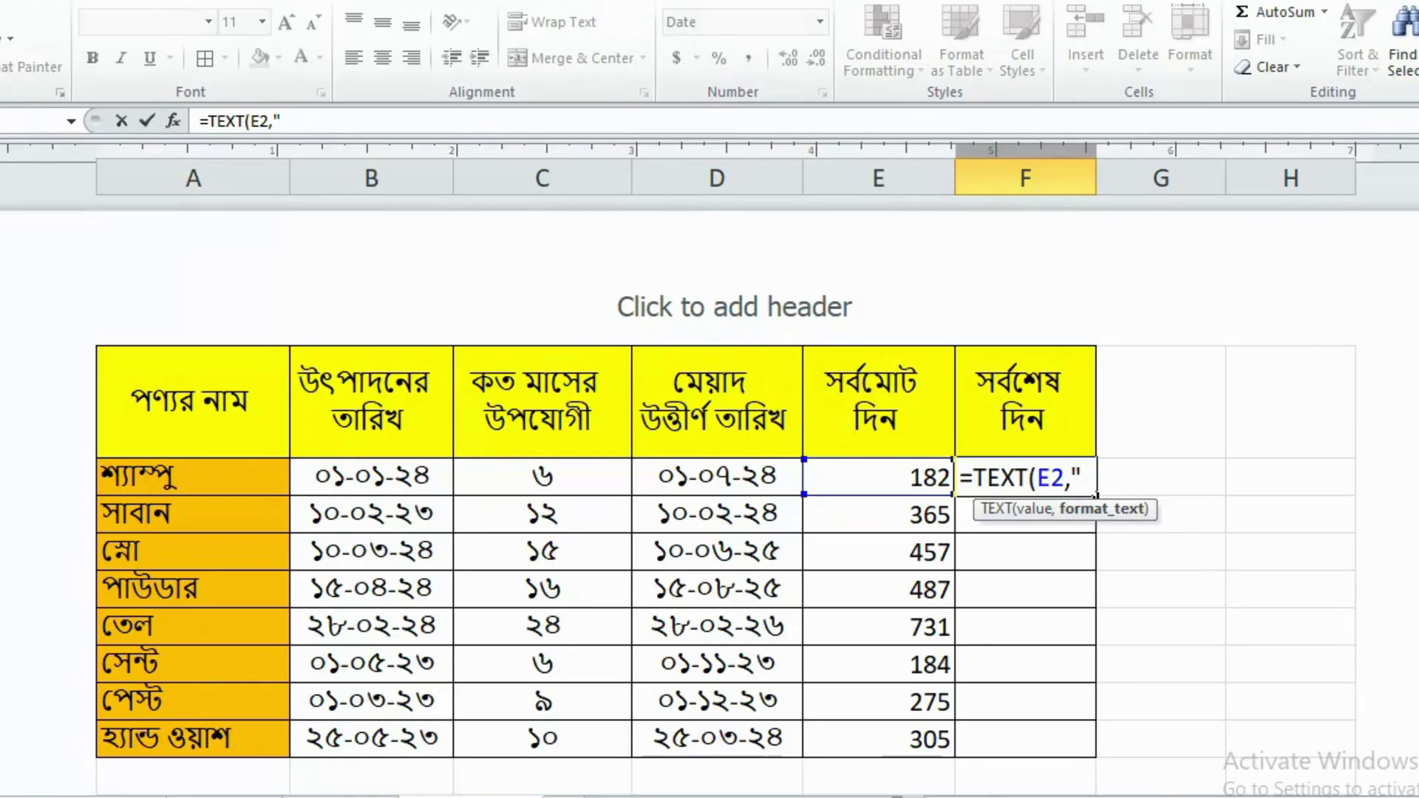
{"action": "type", "text": "dddd"}
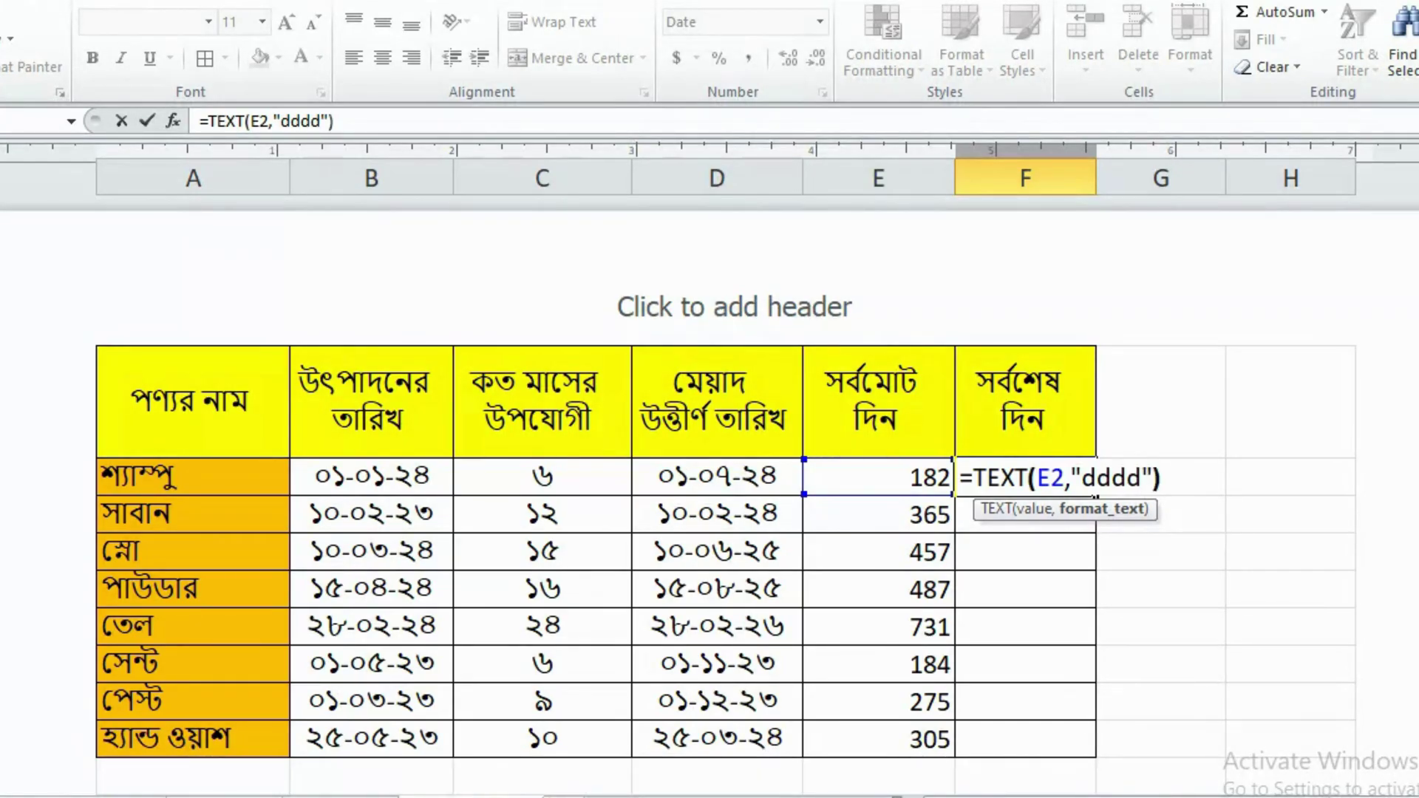
{"action": "key", "text": "Return"}
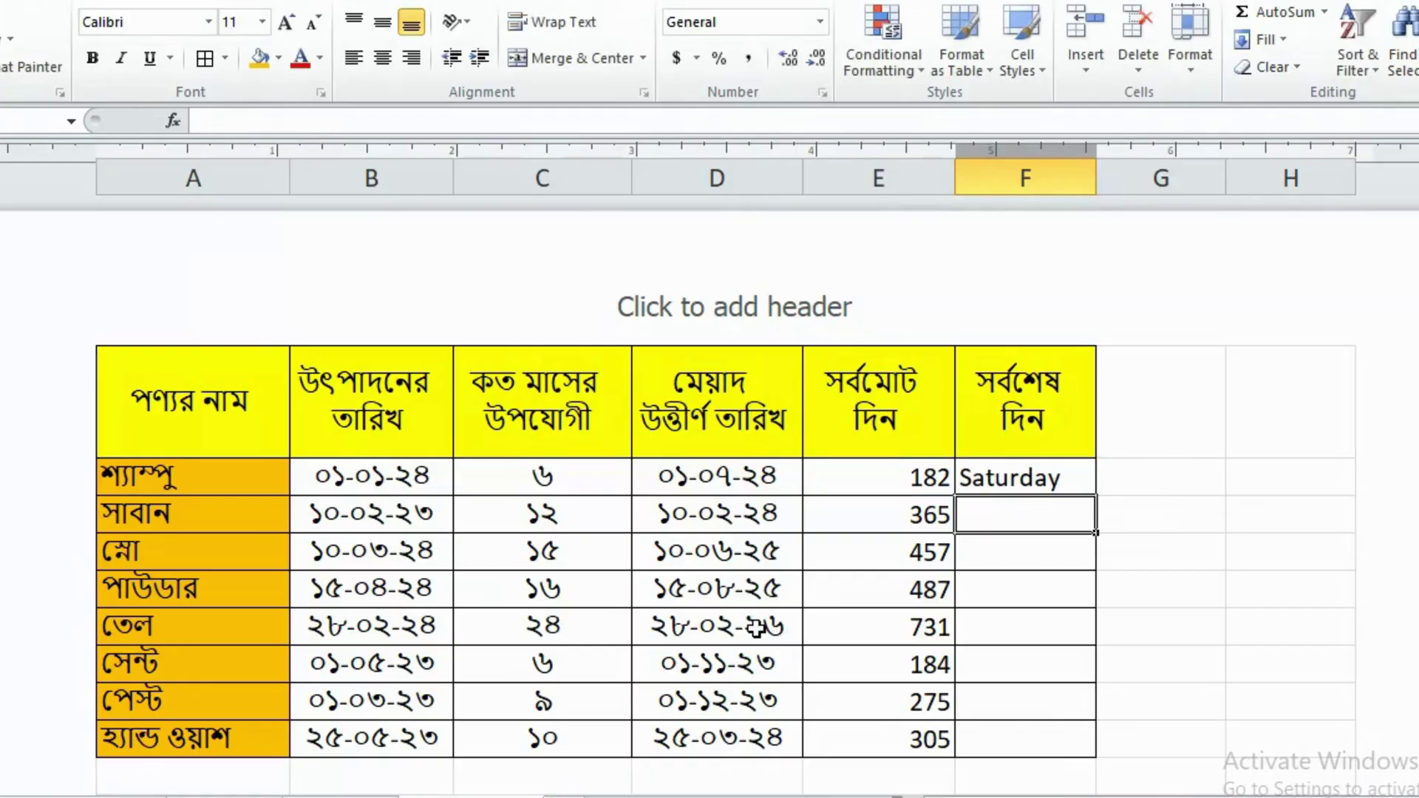
Step: Fill the weekday formula from F2 down through F9 and widen column F slightly to fit the longest weekday name
{"action": "left_click", "coordinate": [1030, 452]}
{"action": "mouse_move", "coordinate": [1044, 468]}
{"action": "left_mouse_down"}
{"action": "mouse_move", "coordinate": [1080, 484]}
{"action": "mouse_move", "coordinate": [1029, 462]}
{"action": "left_mouse_up"}
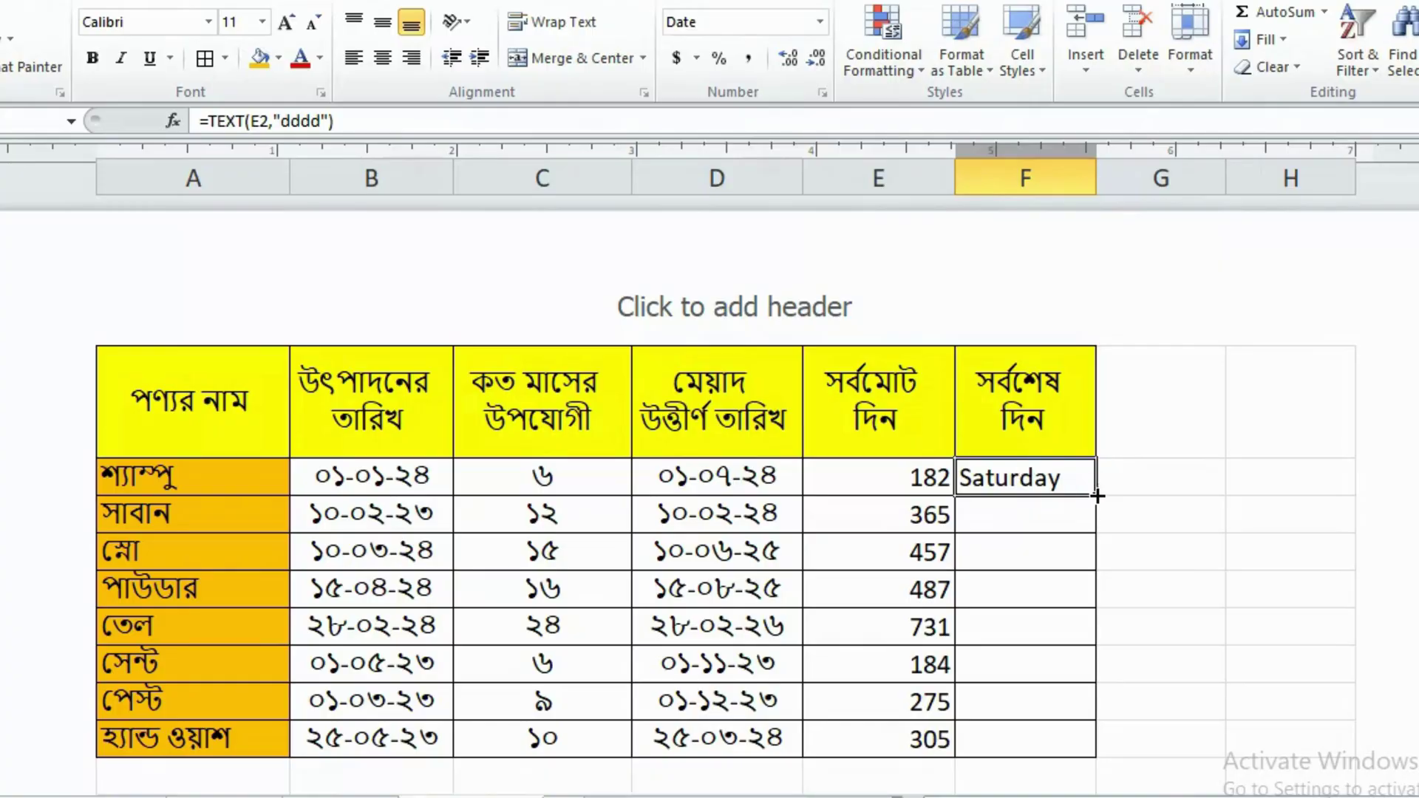
{"action": "left_click_drag", "start_coordinate": [1097, 511], "coordinate": [1096, 746]}
{"action": "left_click_drag", "start_coordinate": [1153, 663], "coordinate": [1290, 663]}
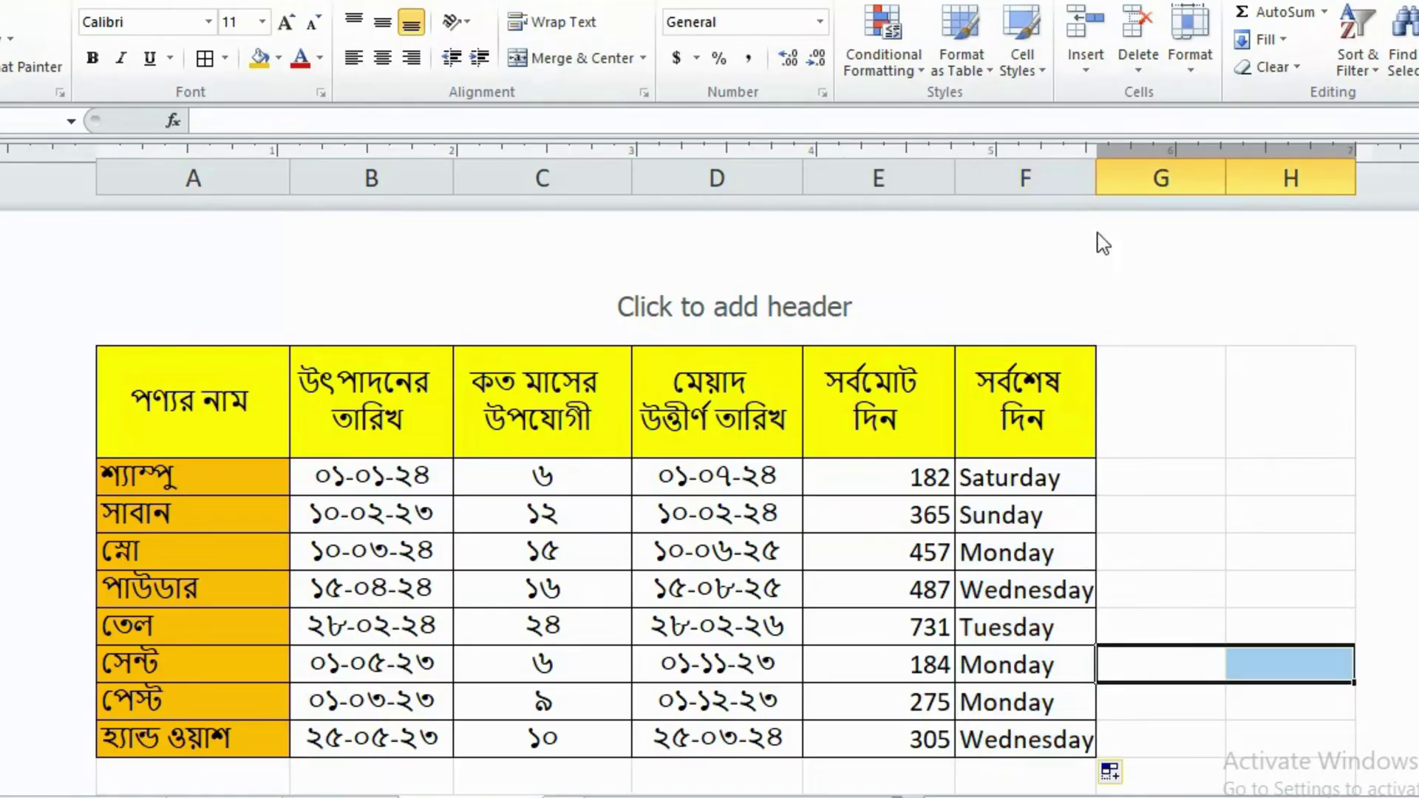
{"action": "left_click_drag", "start_coordinate": [1096, 179], "coordinate": [1113, 177]}
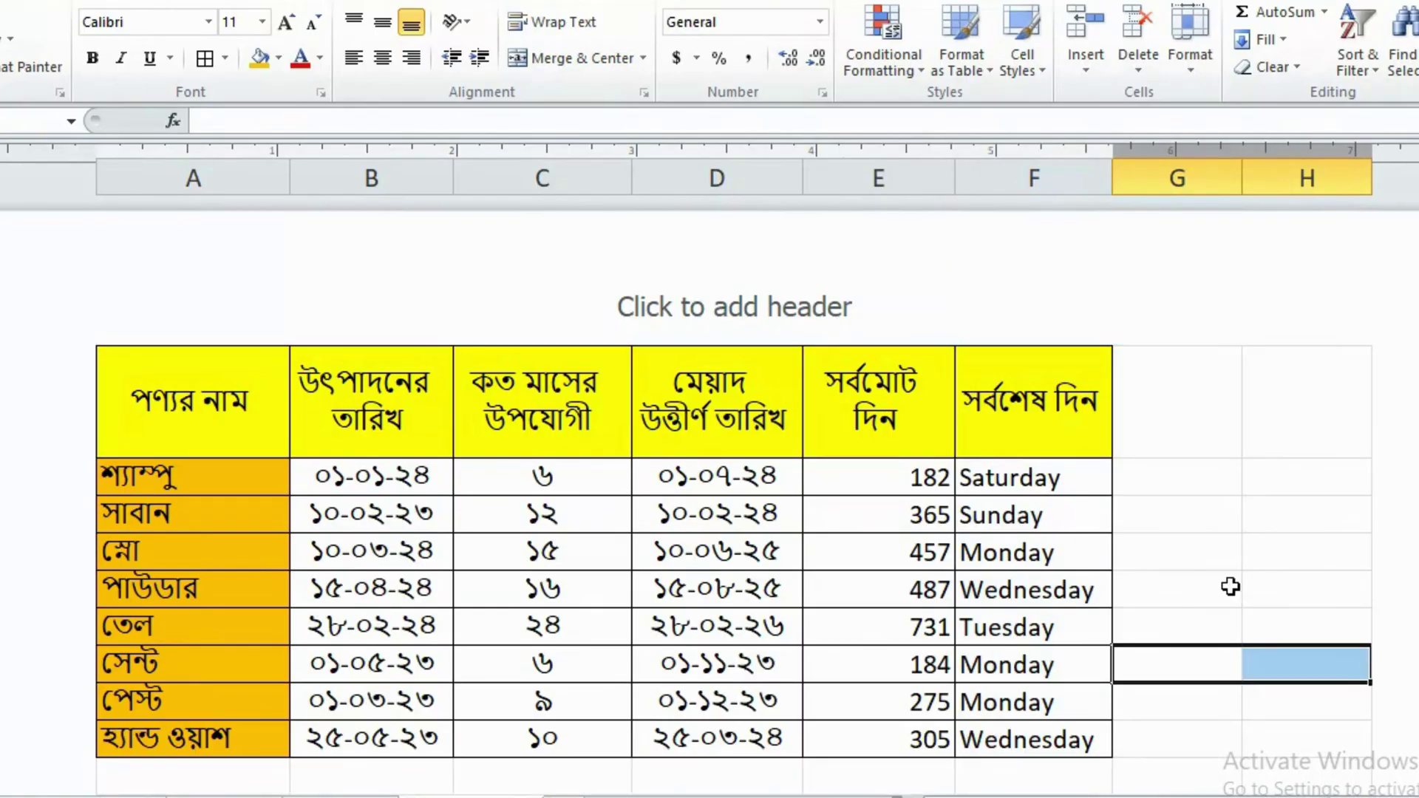
{"action": "left_click", "coordinate": [1229, 586]}
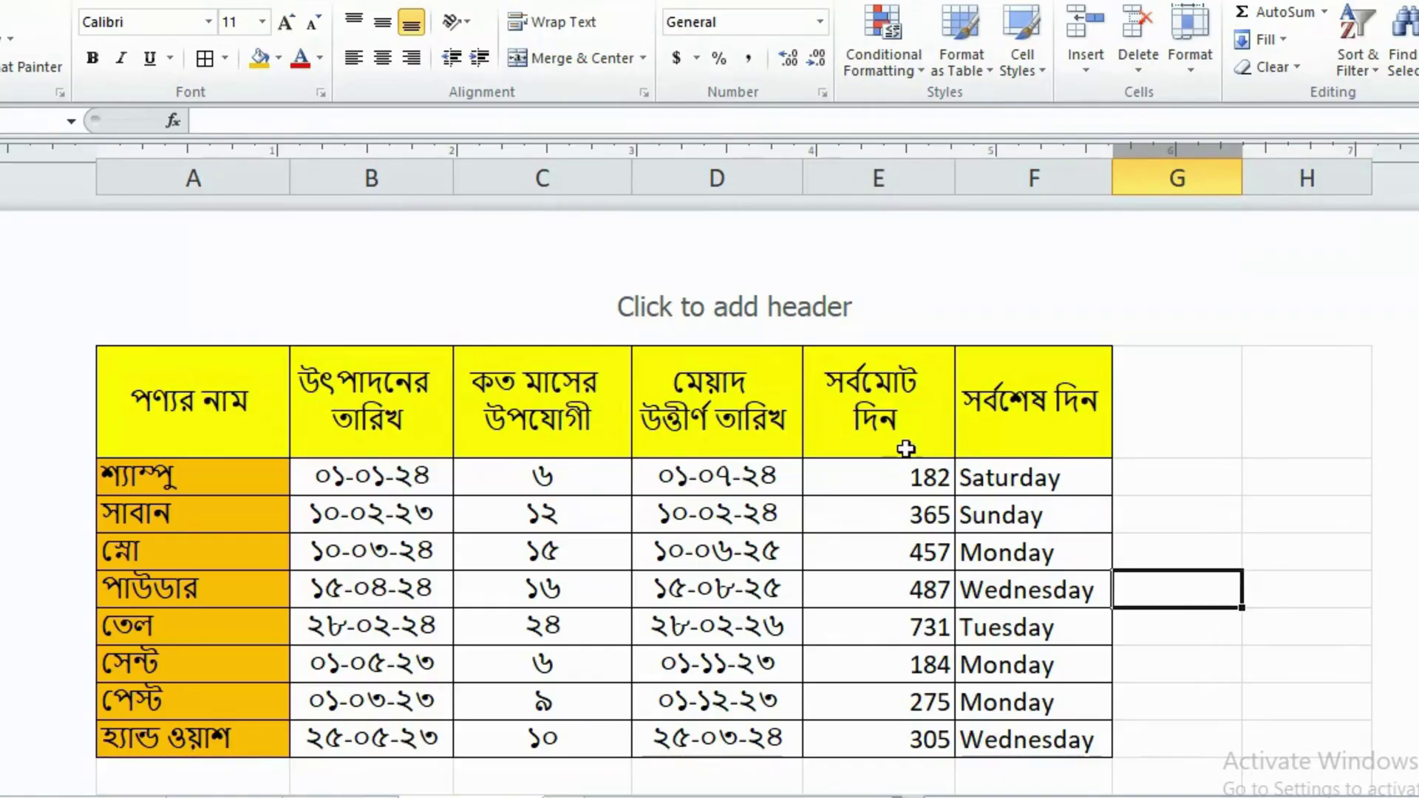
{"action": "left_click_drag", "start_coordinate": [893, 741], "coordinate": [972, 478]}
{"action": "left_click", "coordinate": [663, 470]}
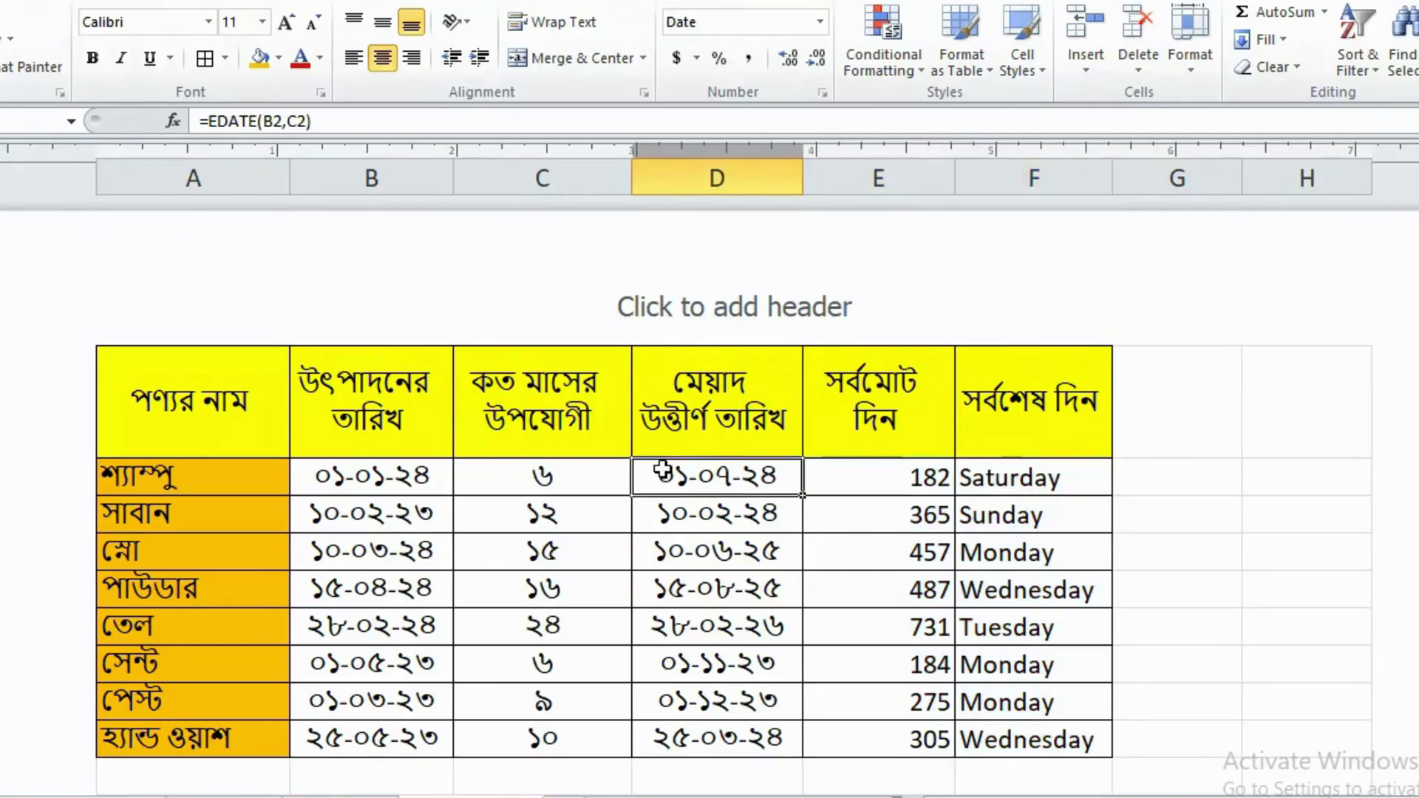
{"action": "left_click", "coordinate": [1170, 474]}
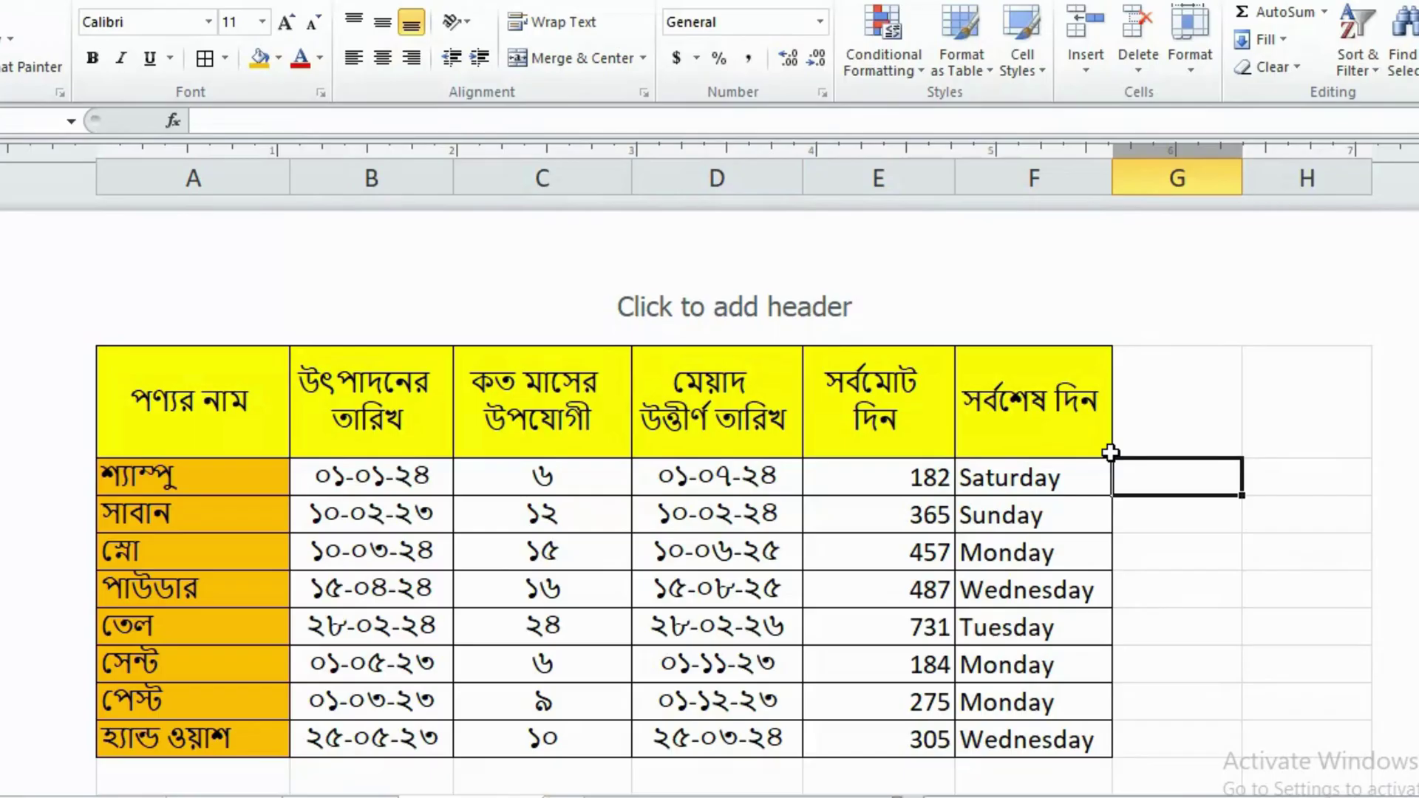
{"action": "left_click", "coordinate": [1201, 589]}
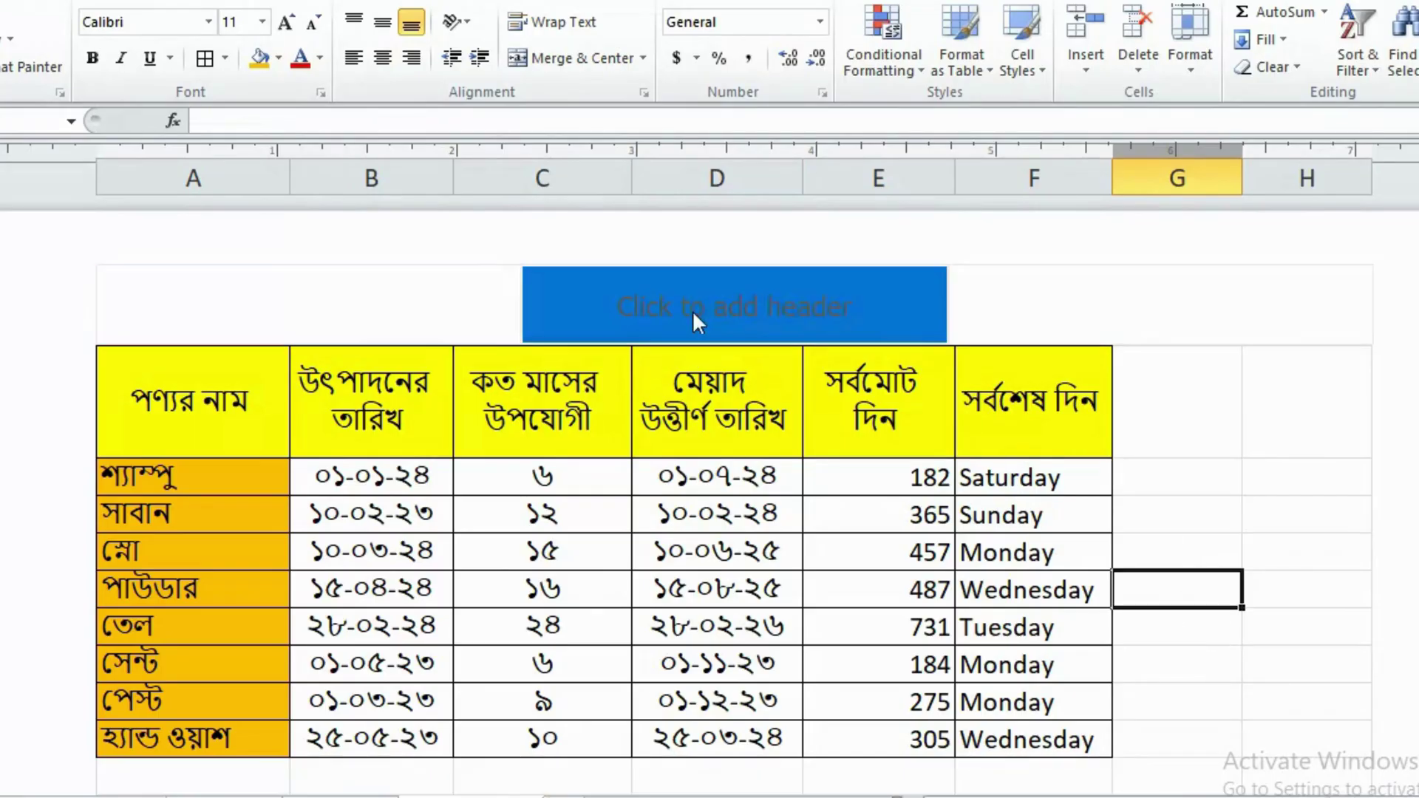
{"action": "left_click", "coordinate": [896, 520]}
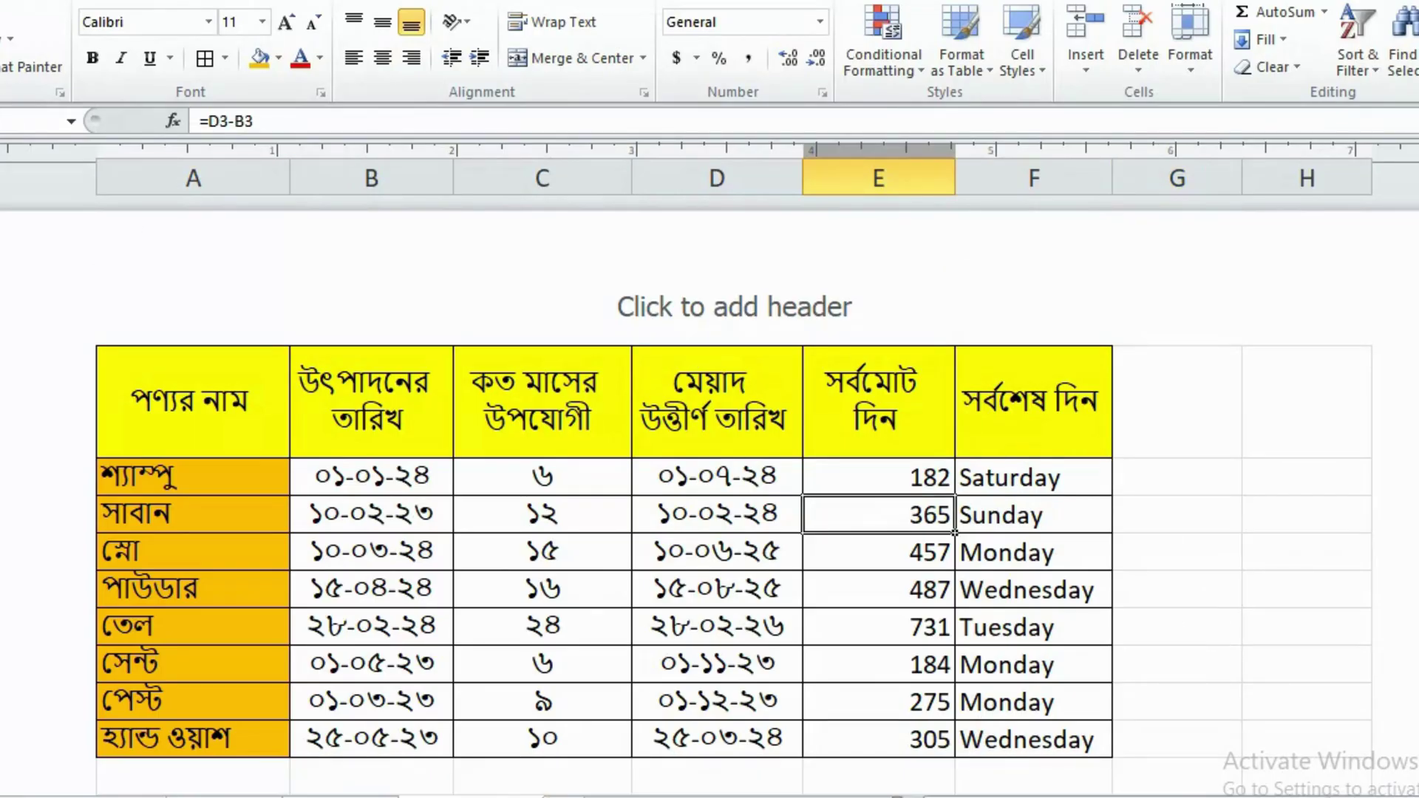
{"action": "left_click", "coordinate": [665, 565]}
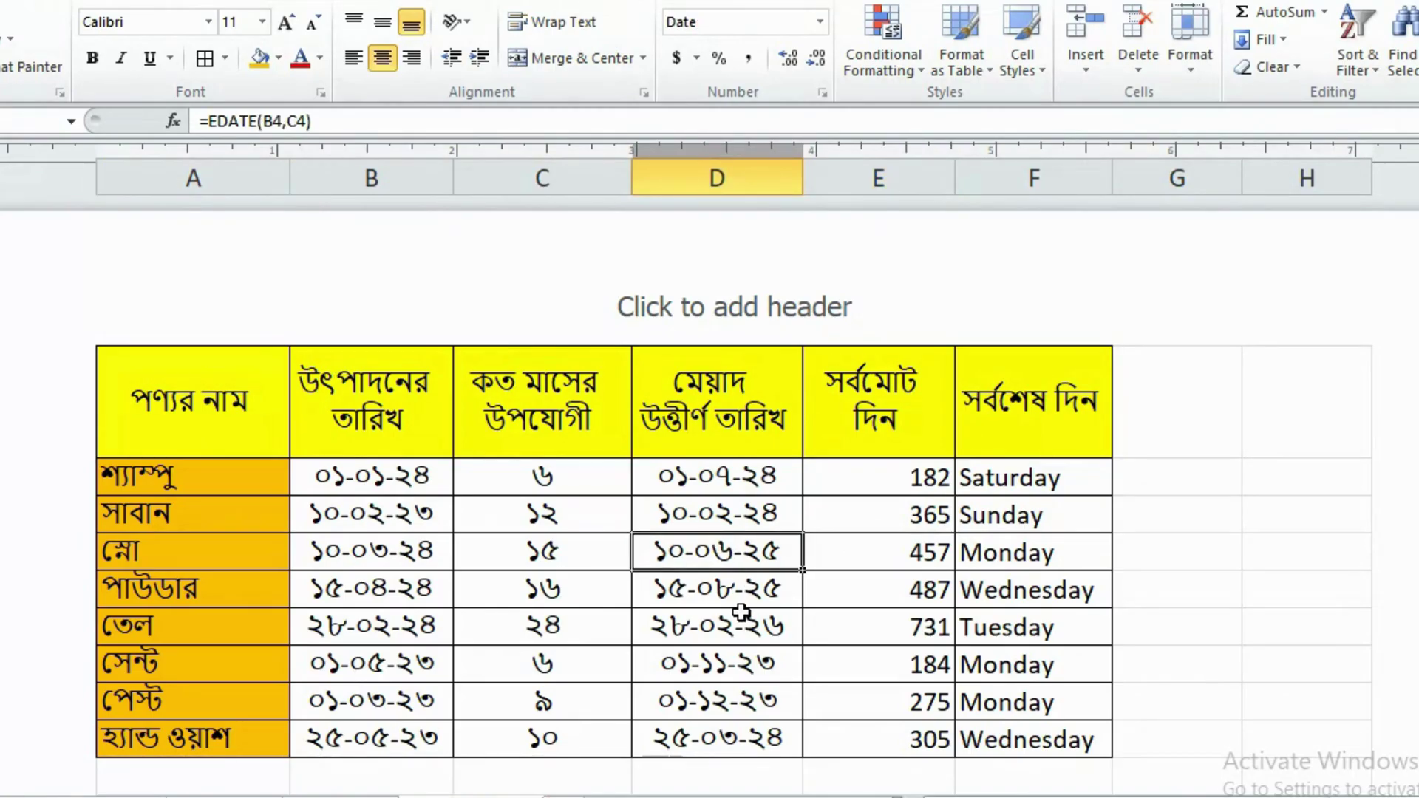
{"action": "left_click_drag", "start_coordinate": [709, 625], "coordinate": [850, 625]}
{"action": "left_click", "coordinate": [739, 583]}
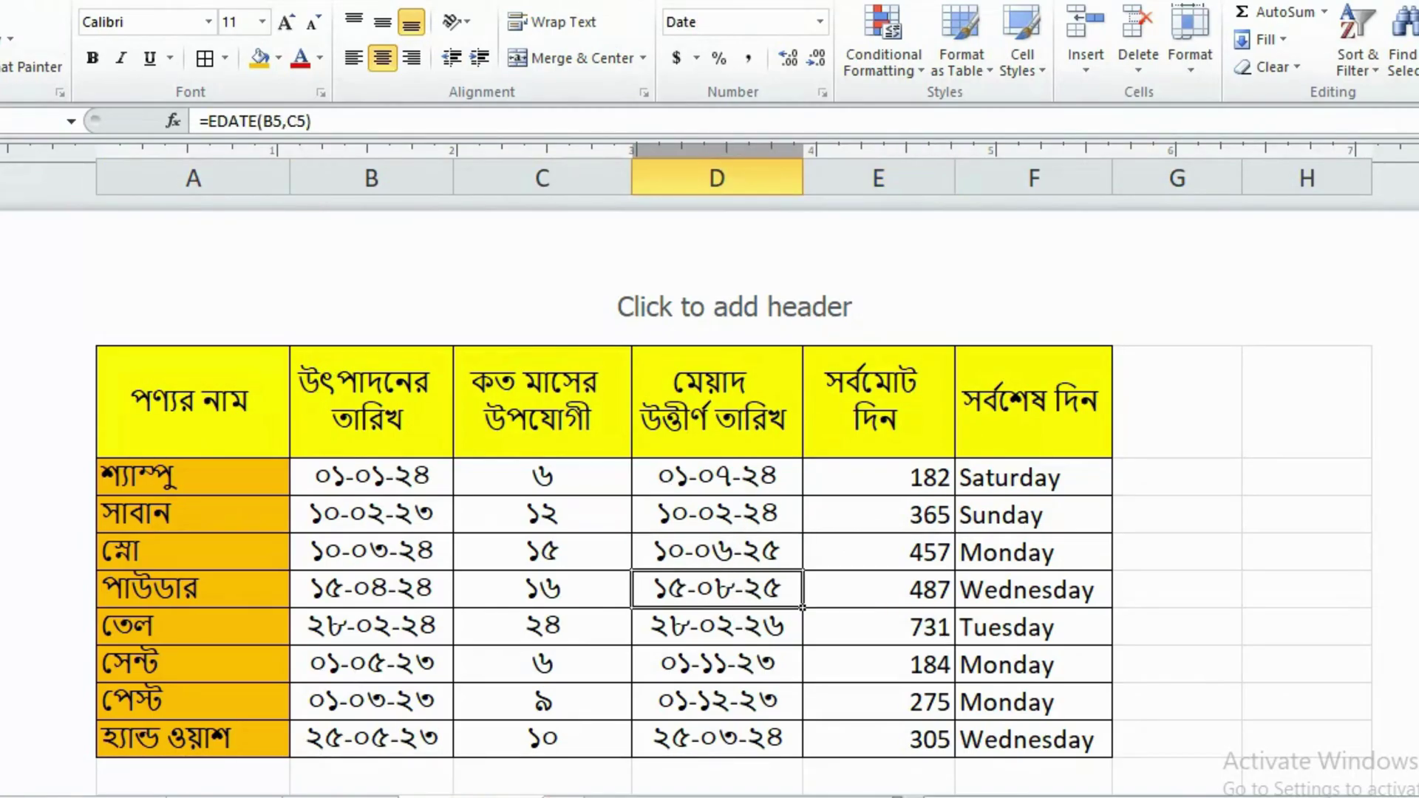